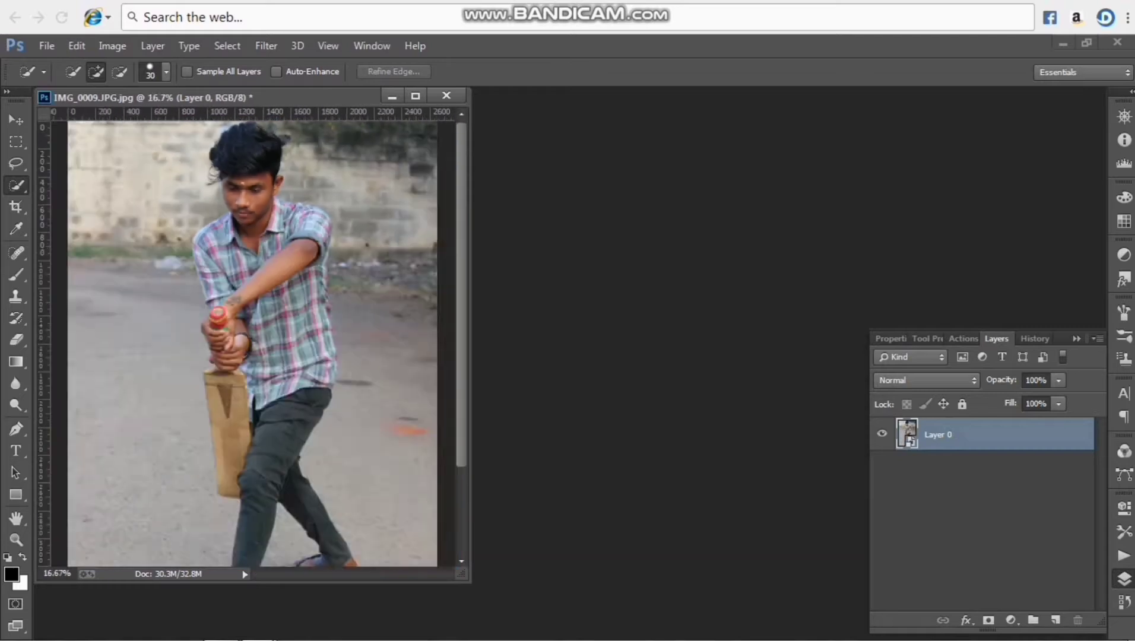
# Start a Pen tool path up the bat's outer edge and around its shoulder to the gripping hand
pyautogui.click(16, 429)
pyautogui.click(416, 96)
pyautogui.hotkey('ctrl', '+')
pyautogui.hotkey('ctrl', '+')
pyautogui.hotkey('ctrl', '+')
pyautogui.hotkey('ctrl', '+')
pyautogui.hotkey('ctrl', '+')
pyautogui.hotkey('ctrl', '+')
pyautogui.hotkey('ctrl', '+')
pyautogui.hotkey('ctrl', '+')
pyautogui.moveTo(648, 633); pyautogui.dragTo(544, 632)
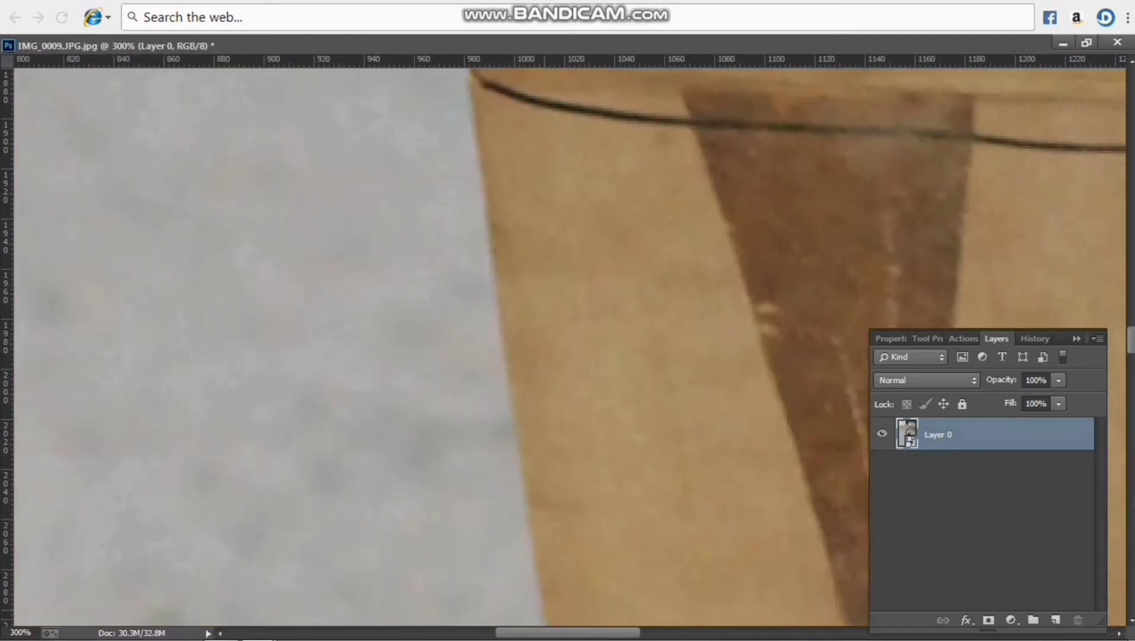
pyautogui.scroll(5, 534, 345)
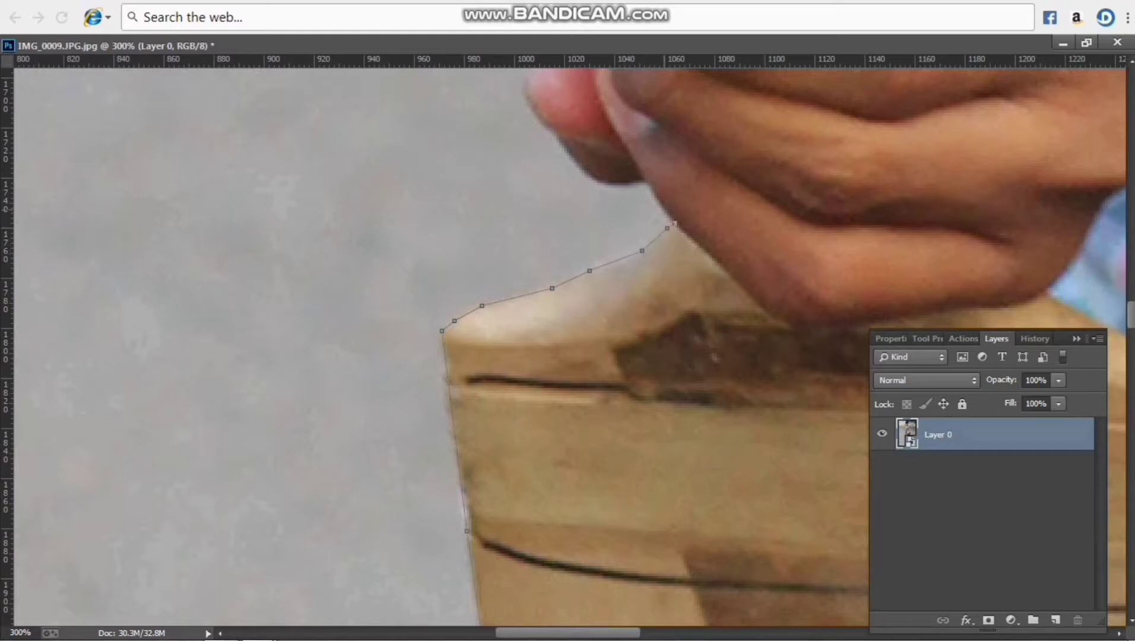
# Continue the path around the fingertips and up the outer edge of both gripping hands
pyautogui.scroll(4, 534, 344)
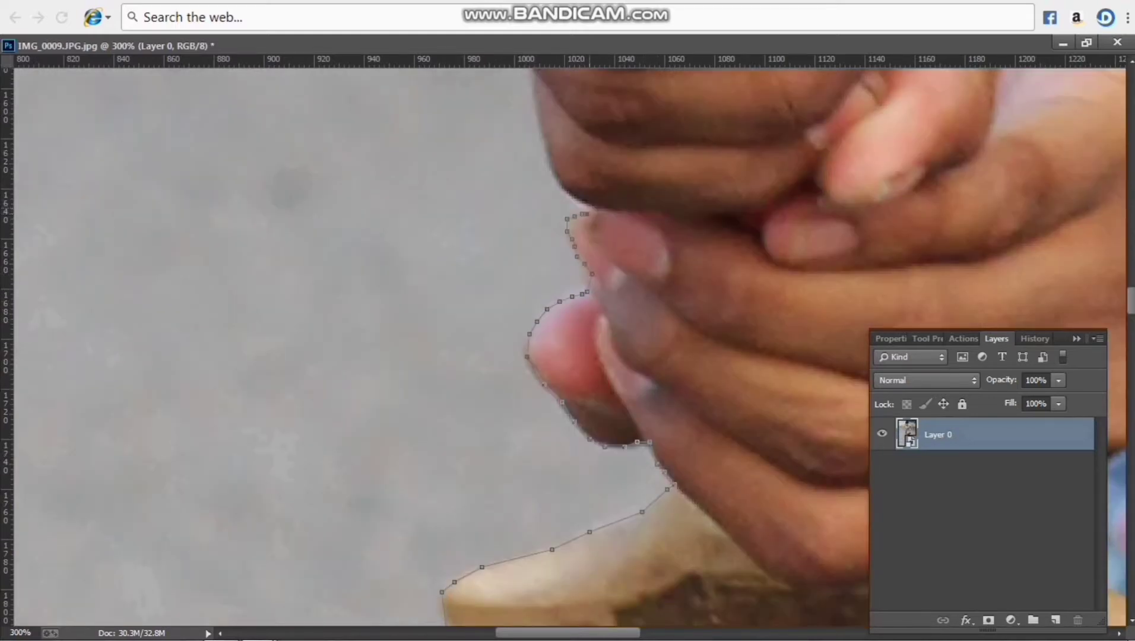
pyautogui.scroll(6, 534, 344)
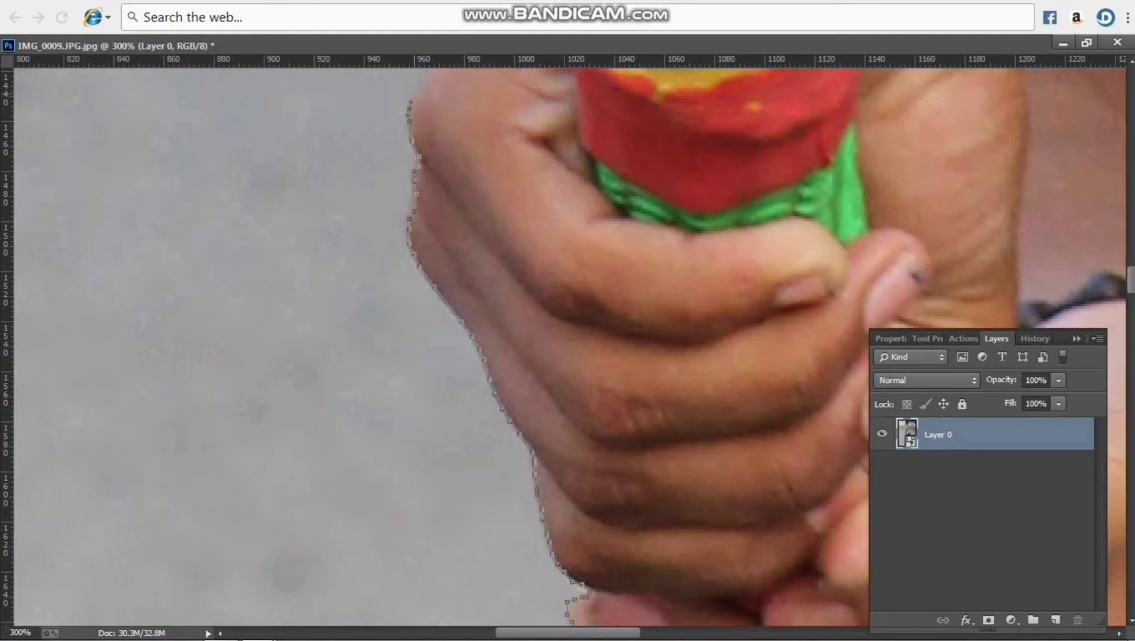
pyautogui.scroll(5, 534, 344)
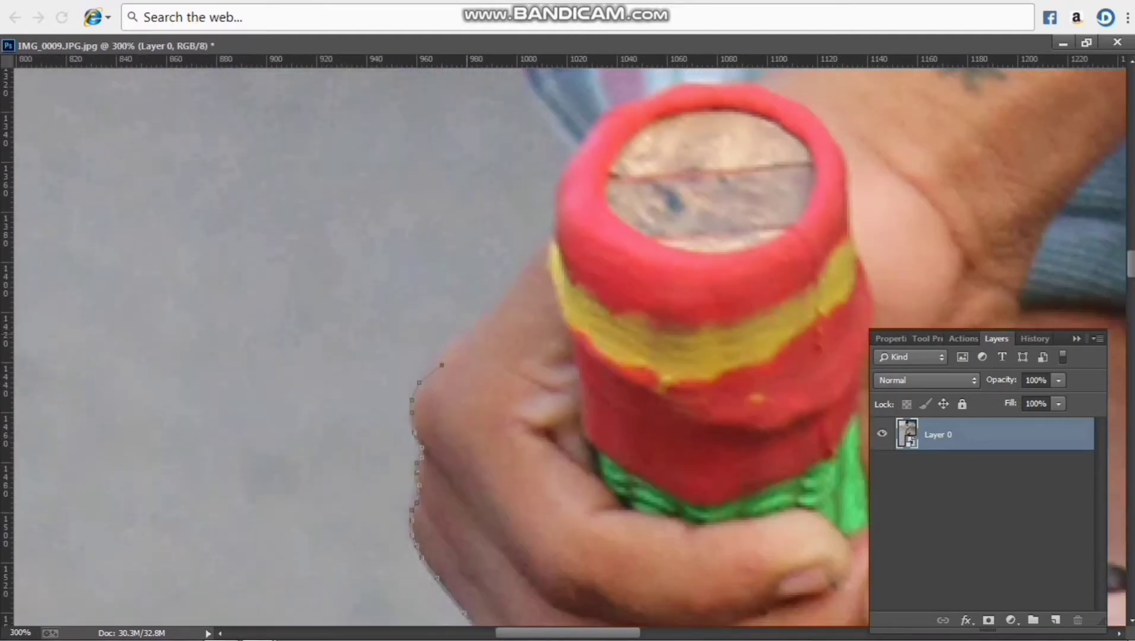
# Trace the path past the bat handle's red end and up the edge of the plaid shirt sleeve
pyautogui.scroll(6, 535, 345)
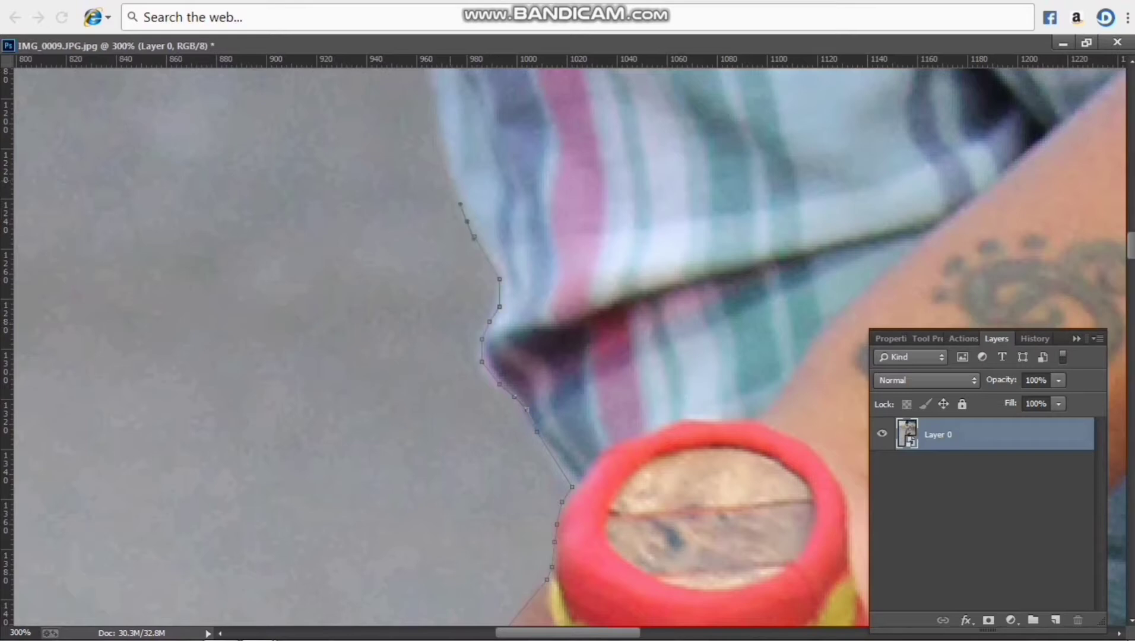
pyautogui.scroll(6, 535, 345)
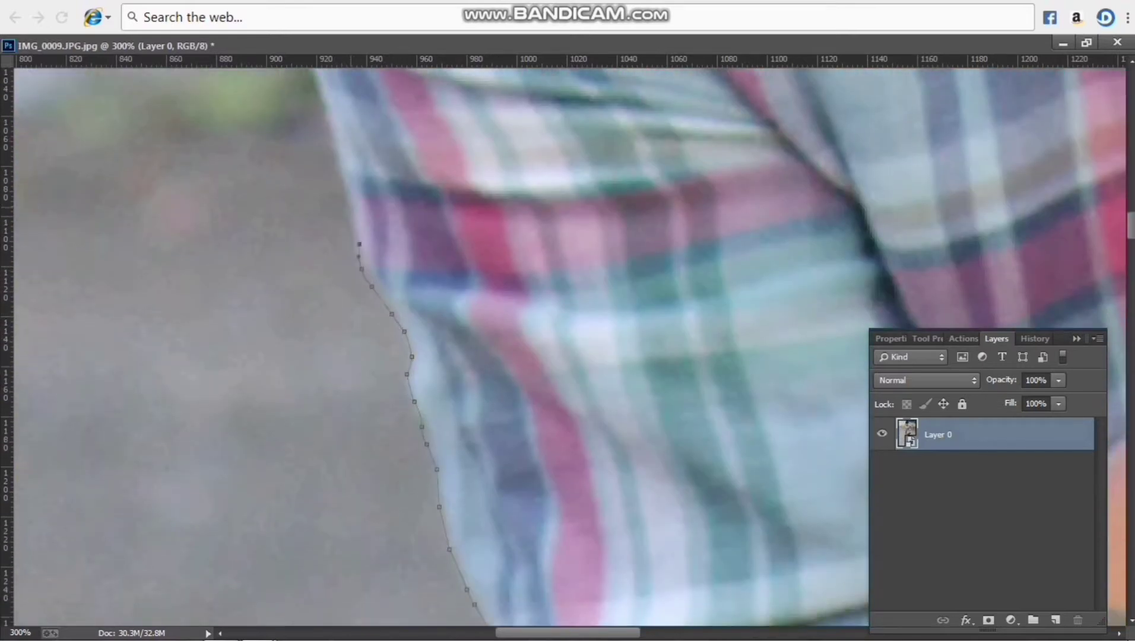
pyautogui.scroll(6, 534, 344)
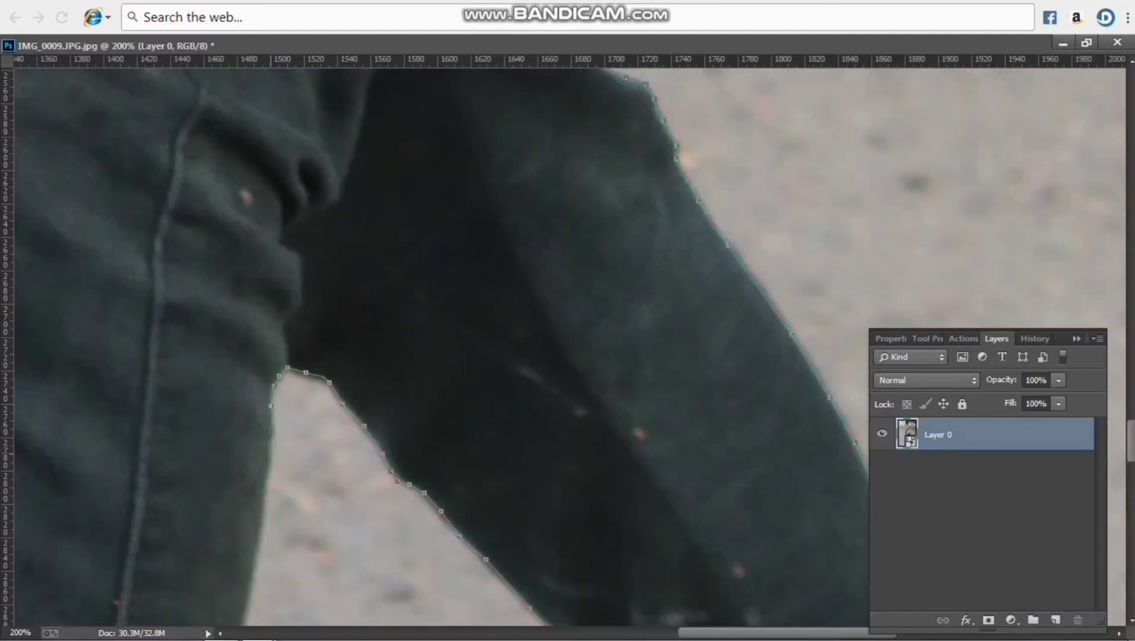
# Continue the path around the rear leg and its sandal, and down the front trouser leg's inner edge to the ankle
pyautogui.scroll(-7, 534, 344)
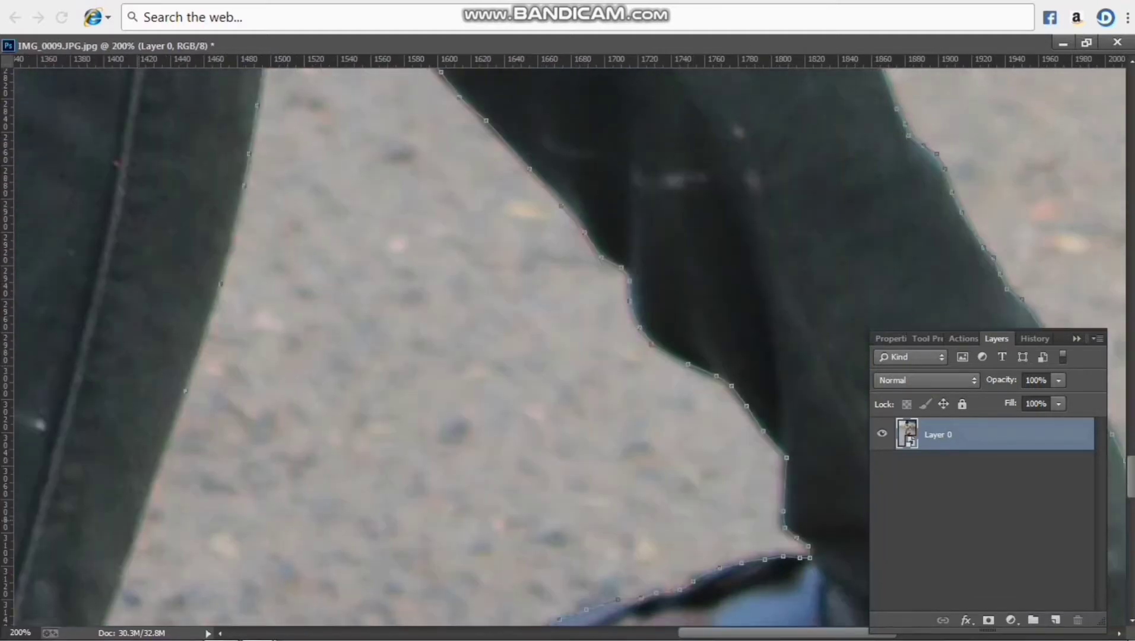
pyautogui.scroll(-6, 534, 345)
pyautogui.hscroll(-7, 534, 344)
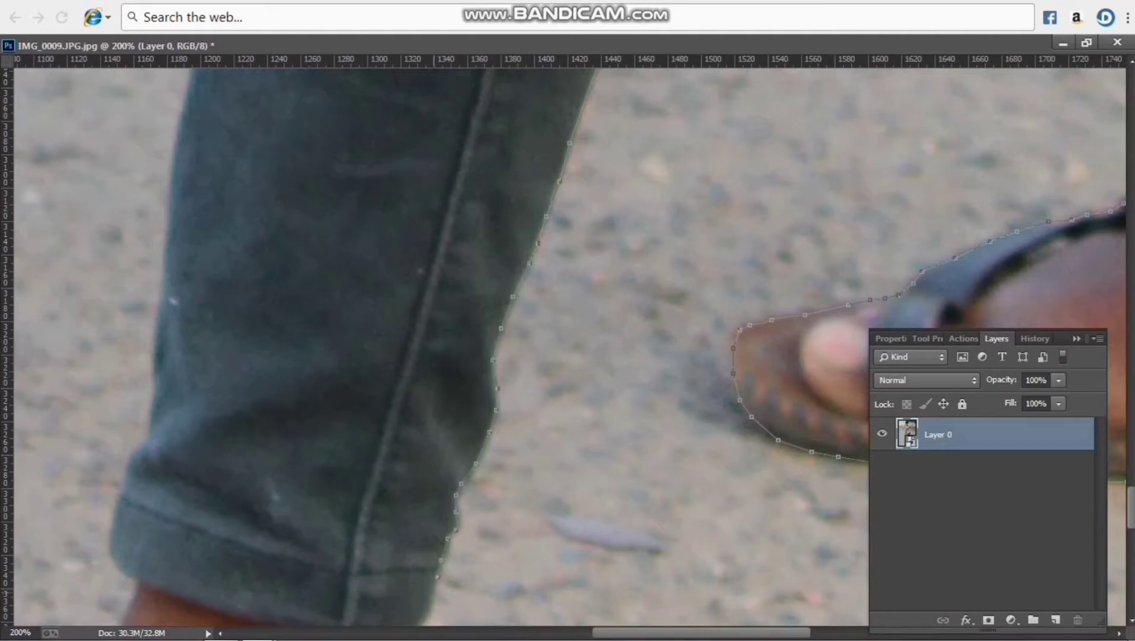
pyautogui.scroll(-6, 534, 344)
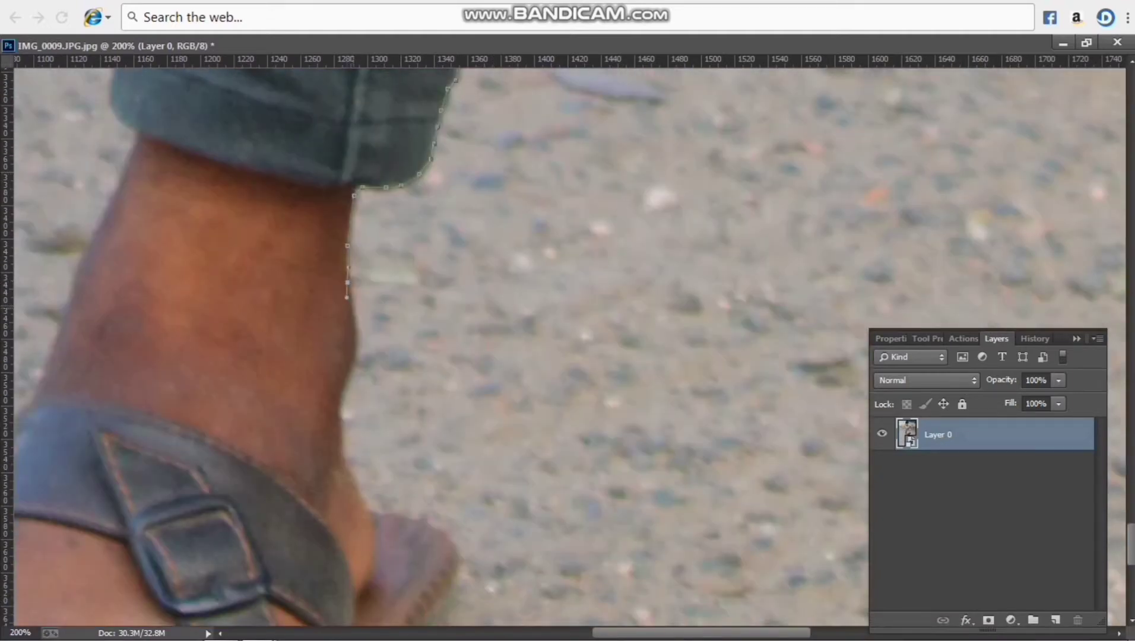
# Trace the path down the back of the front ankle and around the sandal's heel and sole to the toe
pyautogui.click(340, 413)
pyautogui.moveTo(341, 436); pyautogui.dragTo(359, 504)
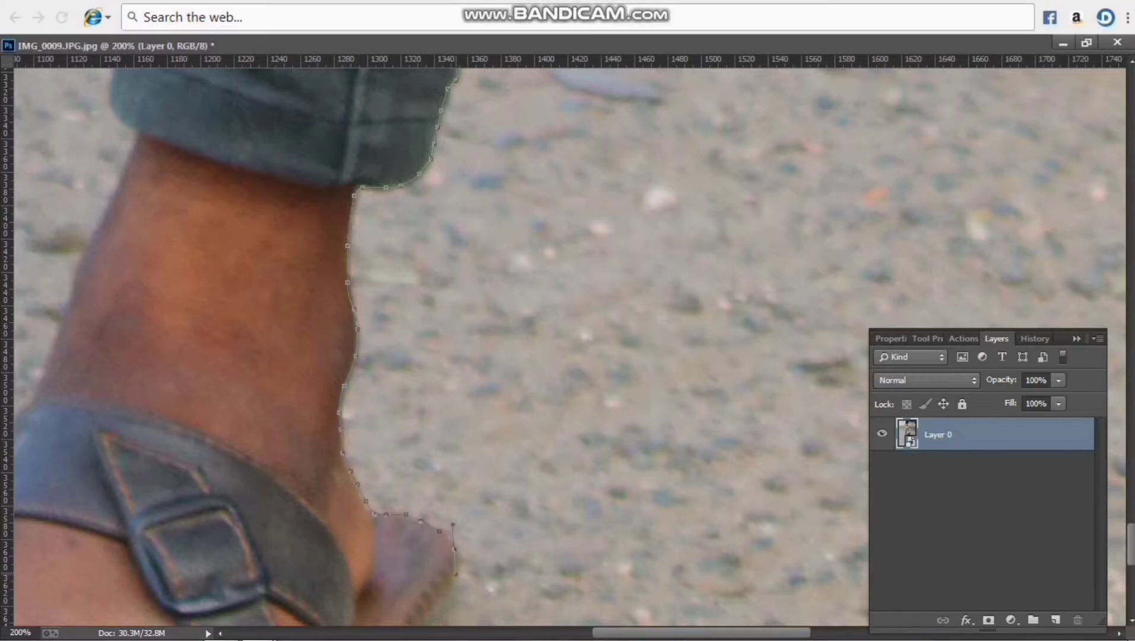
pyautogui.moveTo(442, 616); pyautogui.dragTo(853, 176)
pyautogui.click(857, 164)
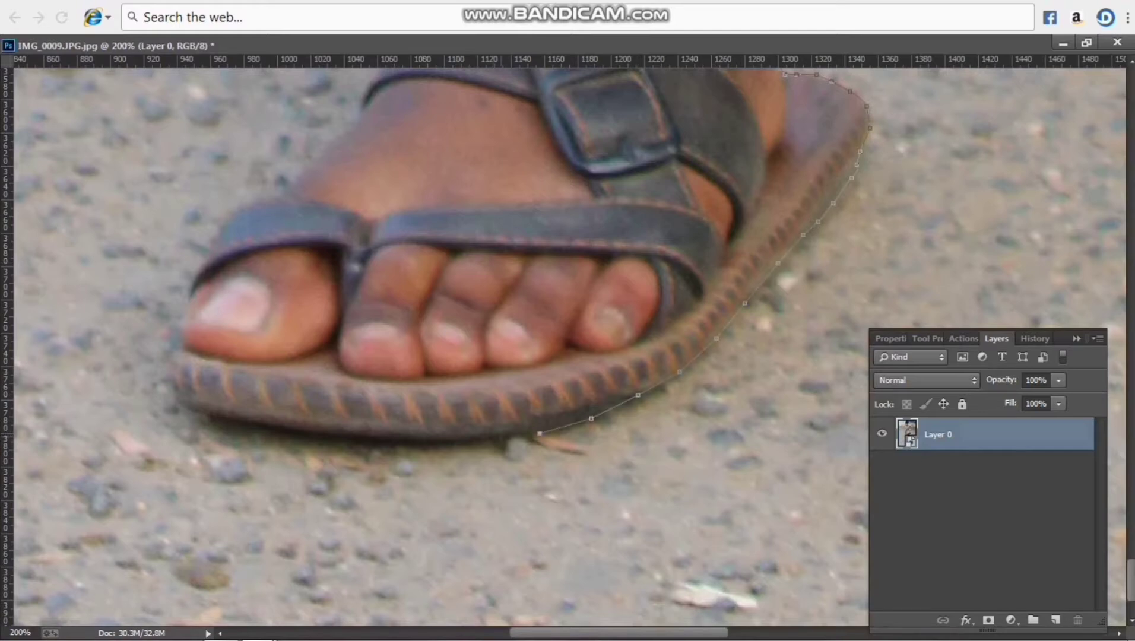
pyautogui.click(370, 437)
pyautogui.click(271, 427)
pyautogui.click(197, 411)
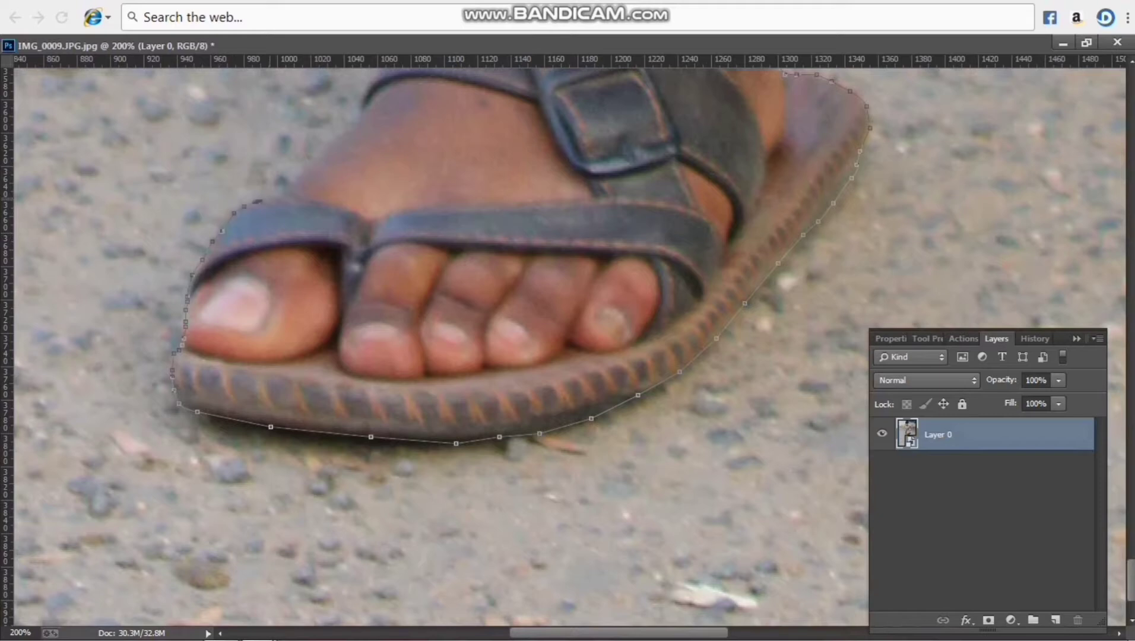
# Continue the path up the front foot, trouser cuff and leg, and along the bat's lower end to its outer corner
pyautogui.scroll(5, 564, 347)
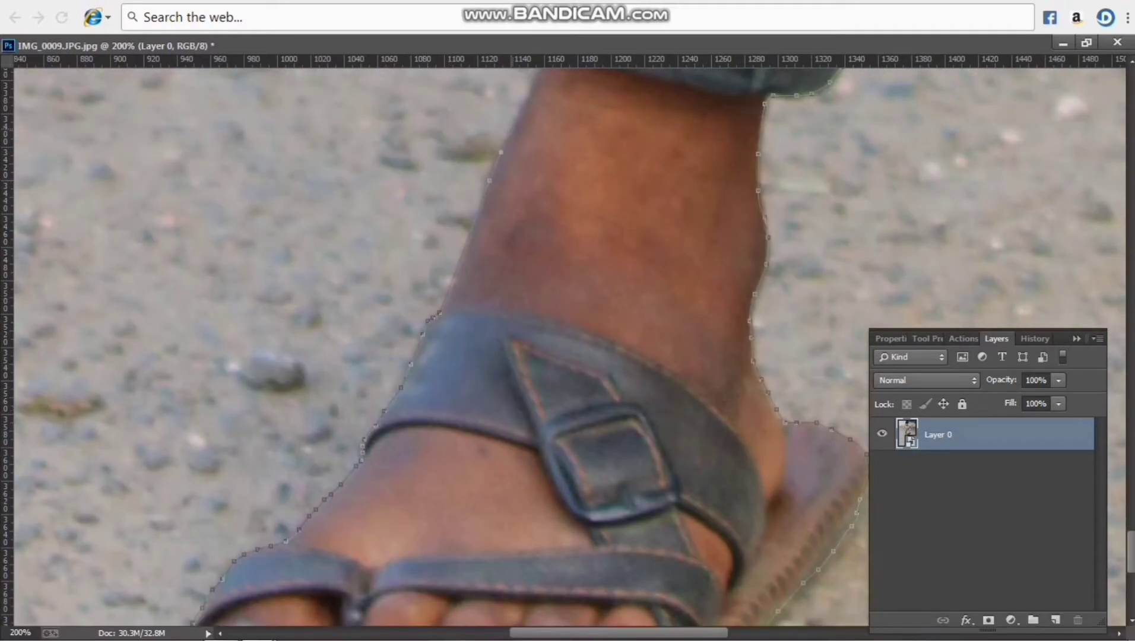
pyautogui.scroll(6, 563, 347)
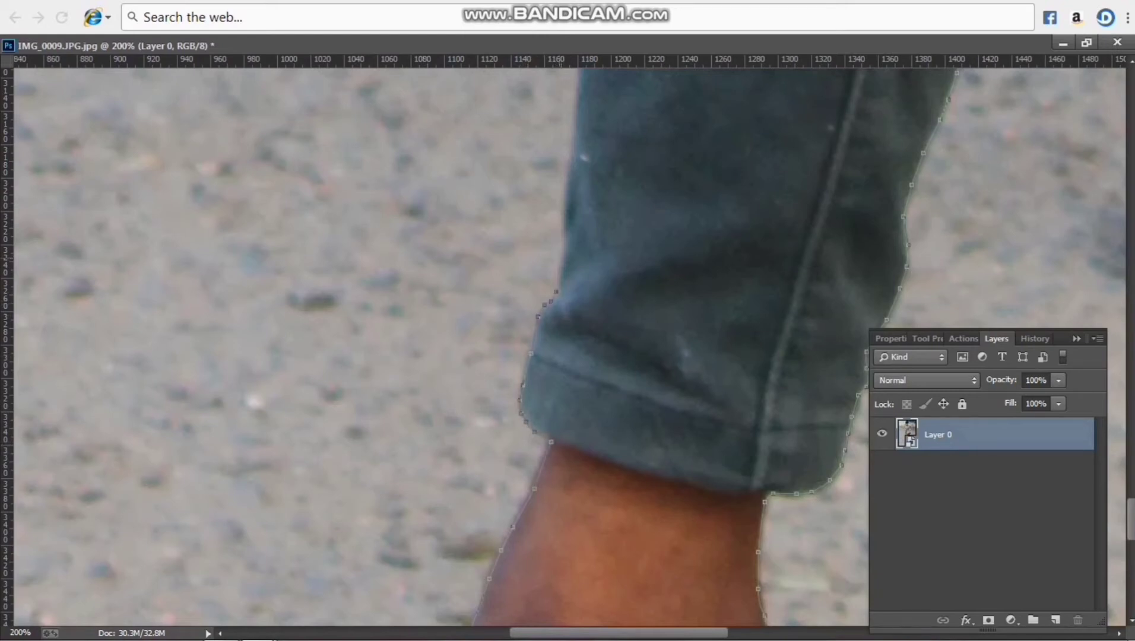
pyautogui.scroll(5, 564, 348)
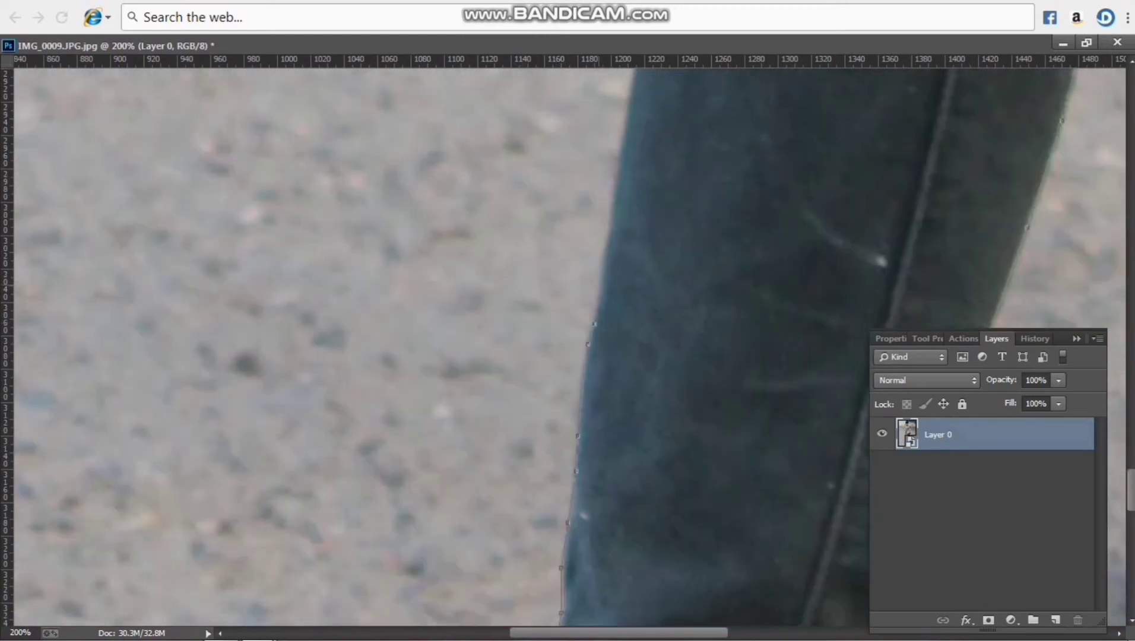
pyautogui.scroll(5, 564, 347)
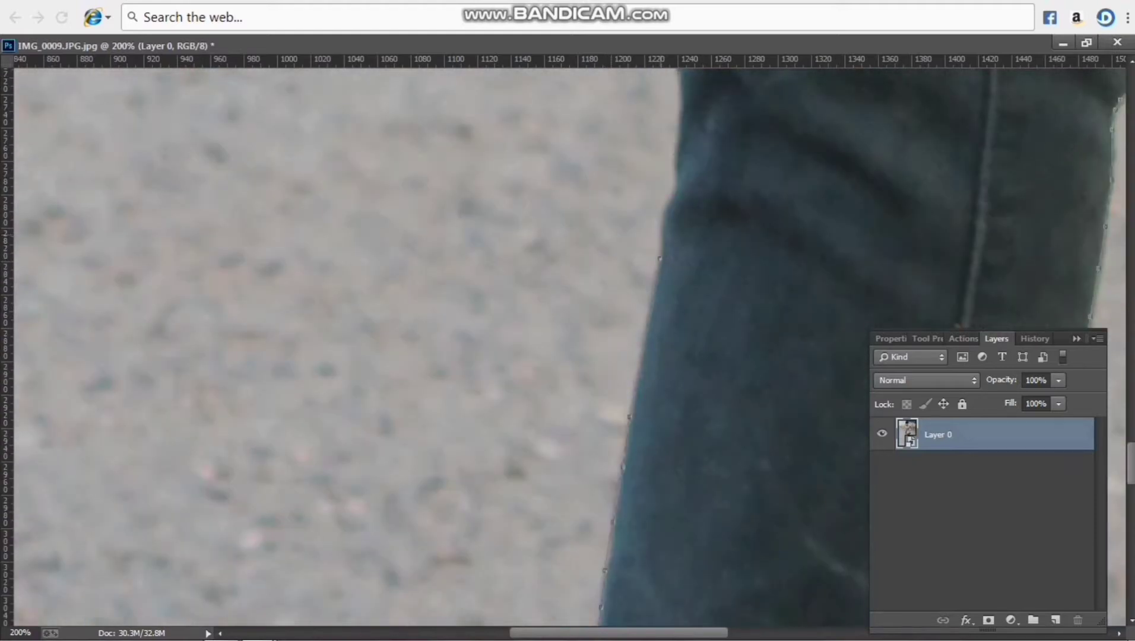
pyautogui.scroll(4, 564, 347)
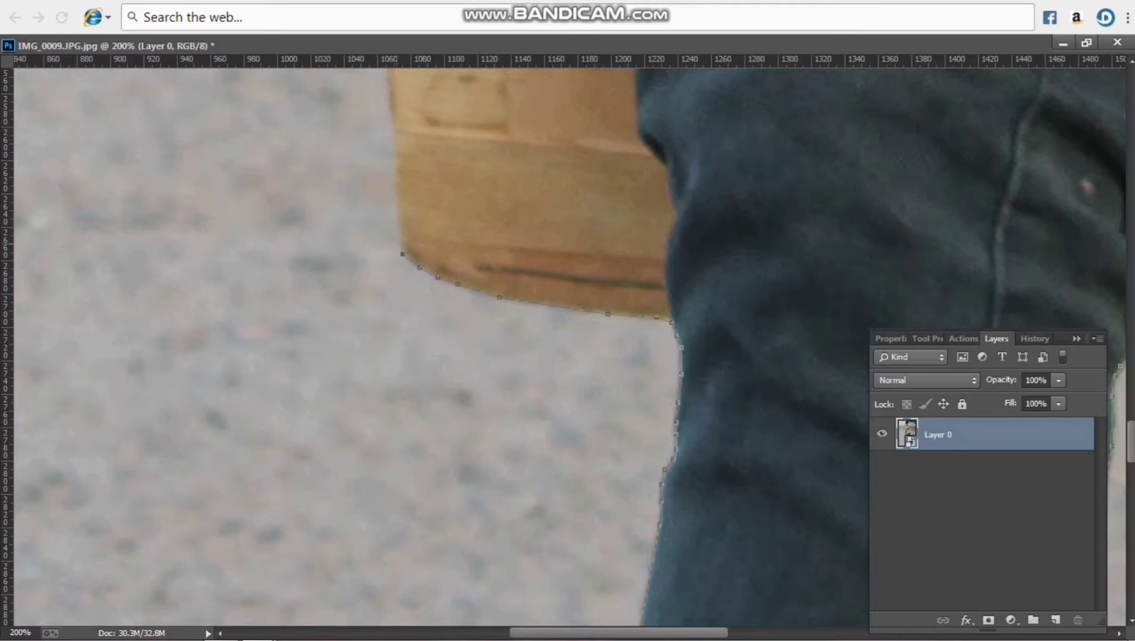
# Close the path along the bat's outer edge and mask Layer 0 to the traced man and bat
pyautogui.hotkey('ctrl', '-')
pyautogui.hotkey('ctrl', '-')
pyautogui.hotkey('ctrl', '-')
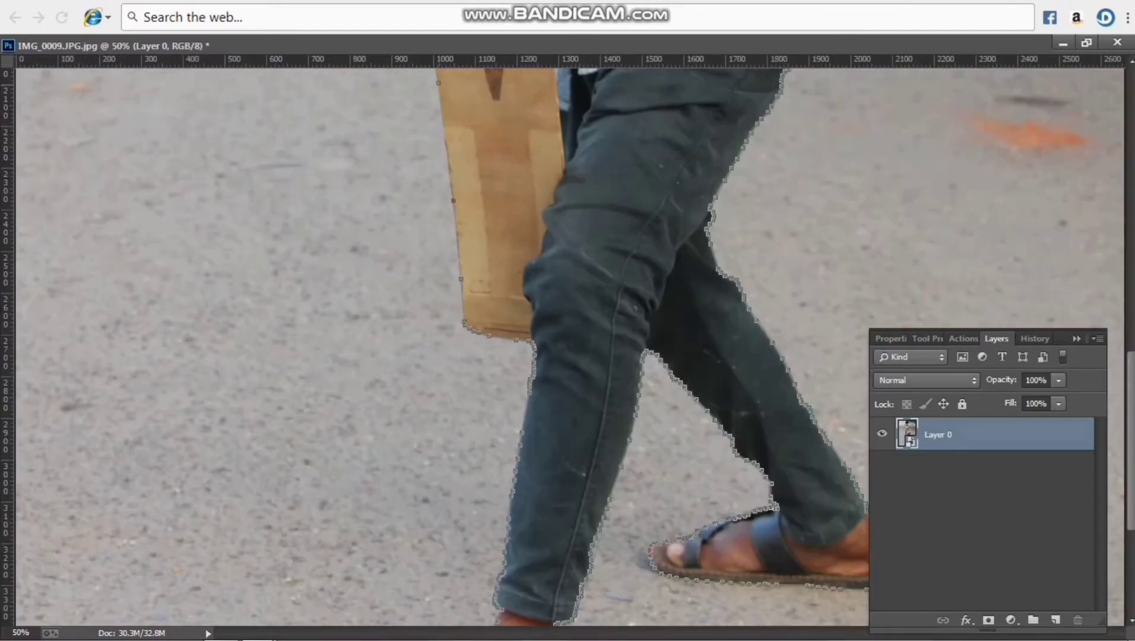
pyautogui.hotkey('ctrl', '-')
pyautogui.hotkey('ctrl', '-')
pyautogui.hotkey('ctrl', '-')
pyautogui.hotkey('ctrl', '-')
pyautogui.click(1086, 43)
# Add a bright green solid color fill layer and place it below Layer 0
pyautogui.click(1012, 620)
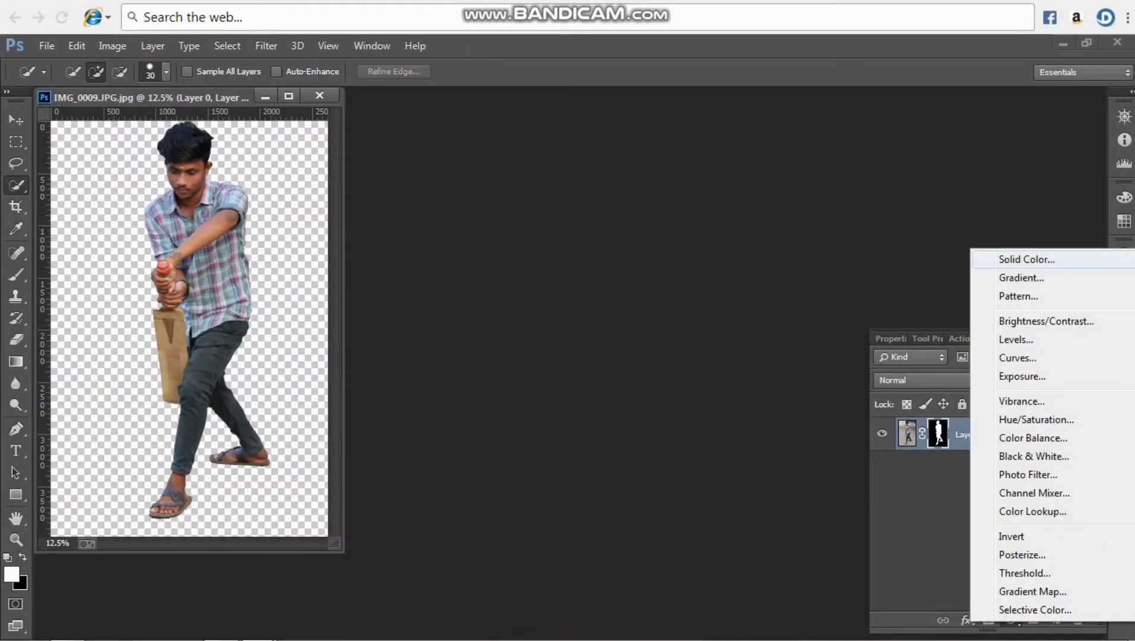
pyautogui.click(1026, 260)
pyautogui.click(540, 179)
pyautogui.click(588, 296)
pyautogui.click(737, 140)
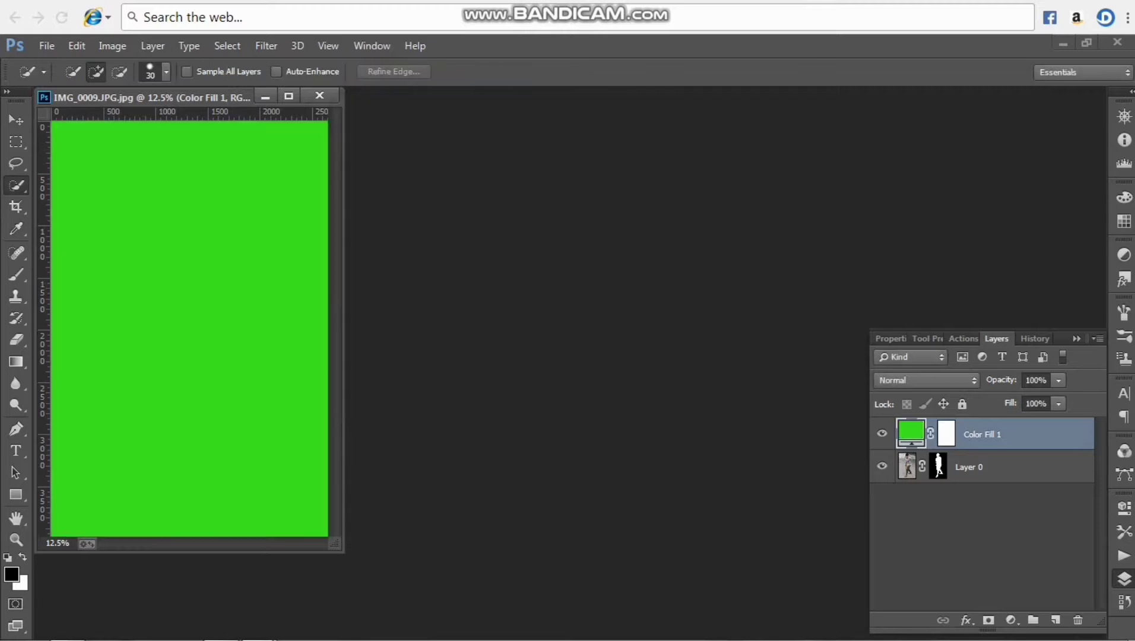
pyautogui.moveTo(1009, 434); pyautogui.dragTo(1009, 497)
pyautogui.press('v')
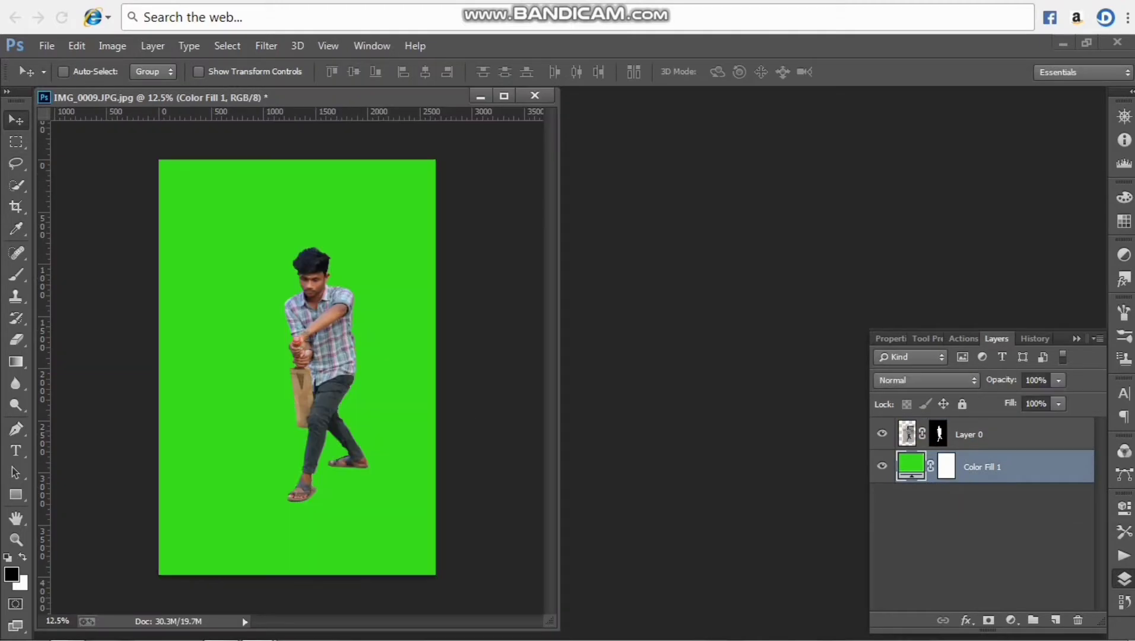
pyautogui.hotkey('ctrl', 'o')
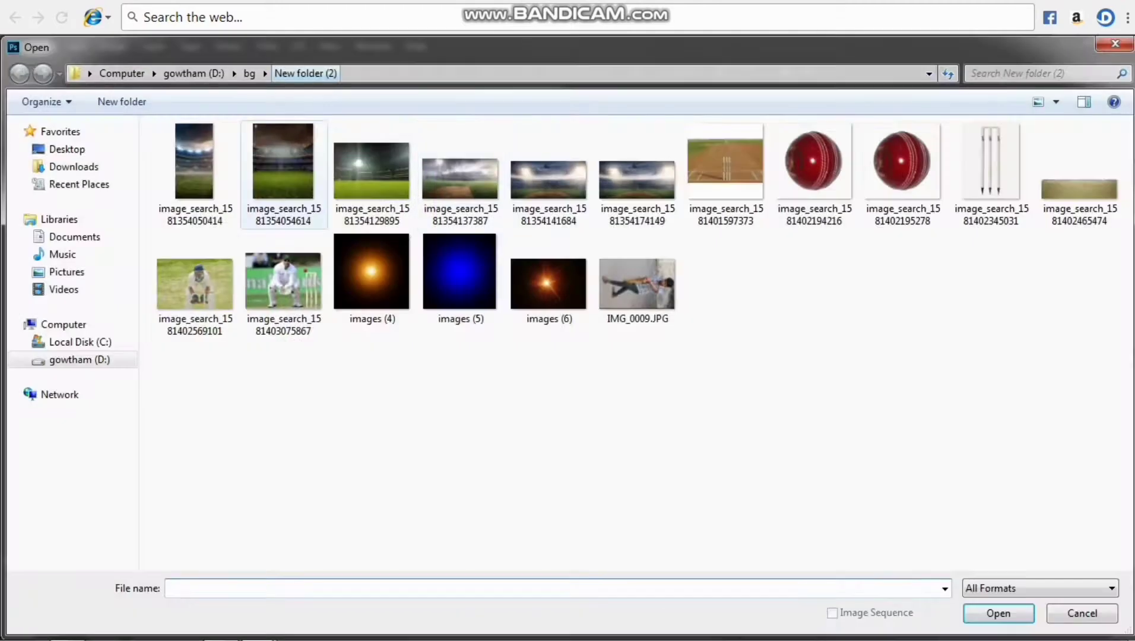
pyautogui.doubleClick(1077, 165)
pyautogui.moveTo(396, 148); pyautogui.dragTo(436, 577)
# Stretch the pitch texture across the canvas's lower third at 441.20% width and 913.64% height, and shift the cut-out man slightly up
pyautogui.hotkey('ctrl', 't')
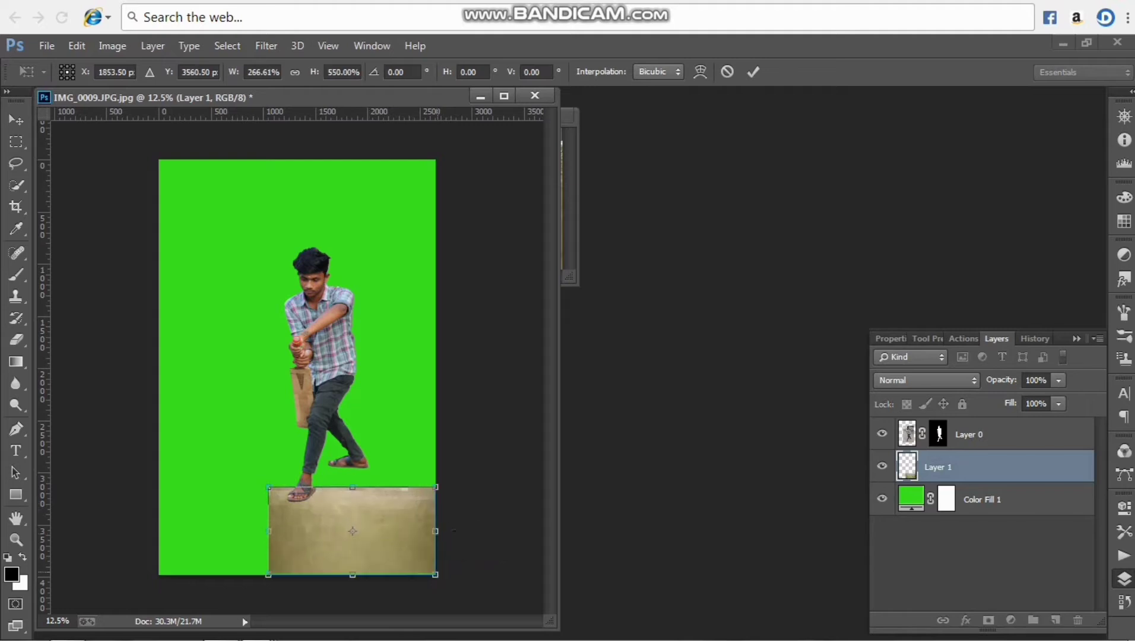
pyautogui.moveTo(271, 532); pyautogui.dragTo(159, 532)
pyautogui.moveTo(298, 487); pyautogui.dragTo(297, 427)
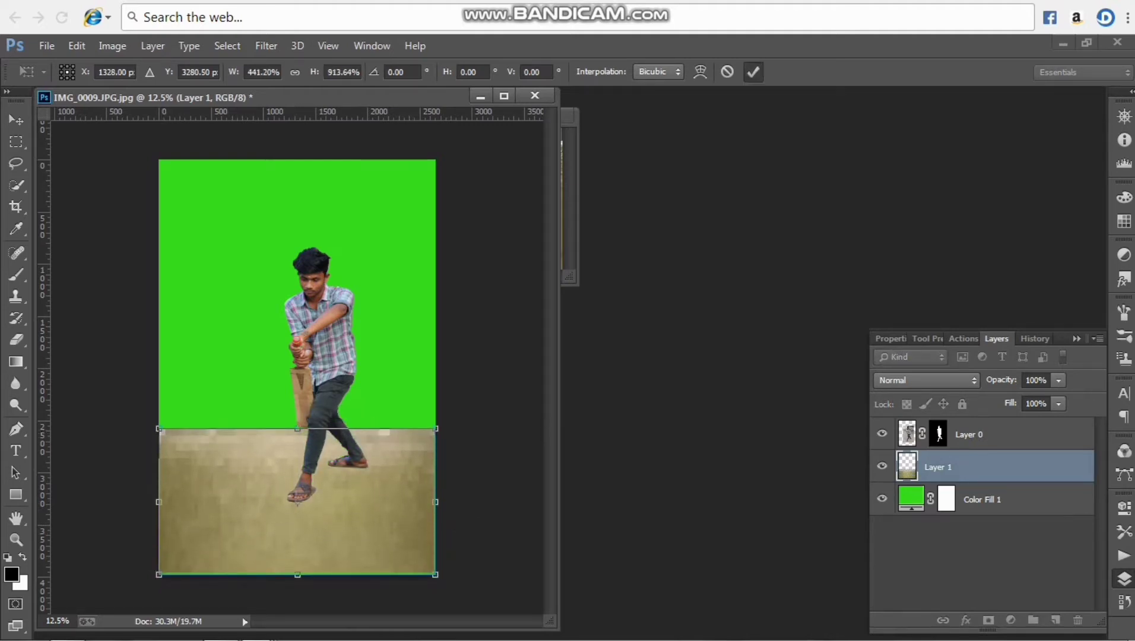
pyautogui.click(753, 71)
pyautogui.click(974, 435)
pyautogui.moveTo(339, 342)
pyautogui.mouseDown()
pyautogui.moveTo(340, 312)
pyautogui.moveTo(340, 323)
pyautogui.mouseUp()
pyautogui.hotkey('ctrl', 'o')
pyautogui.doubleClick(1017, 176)
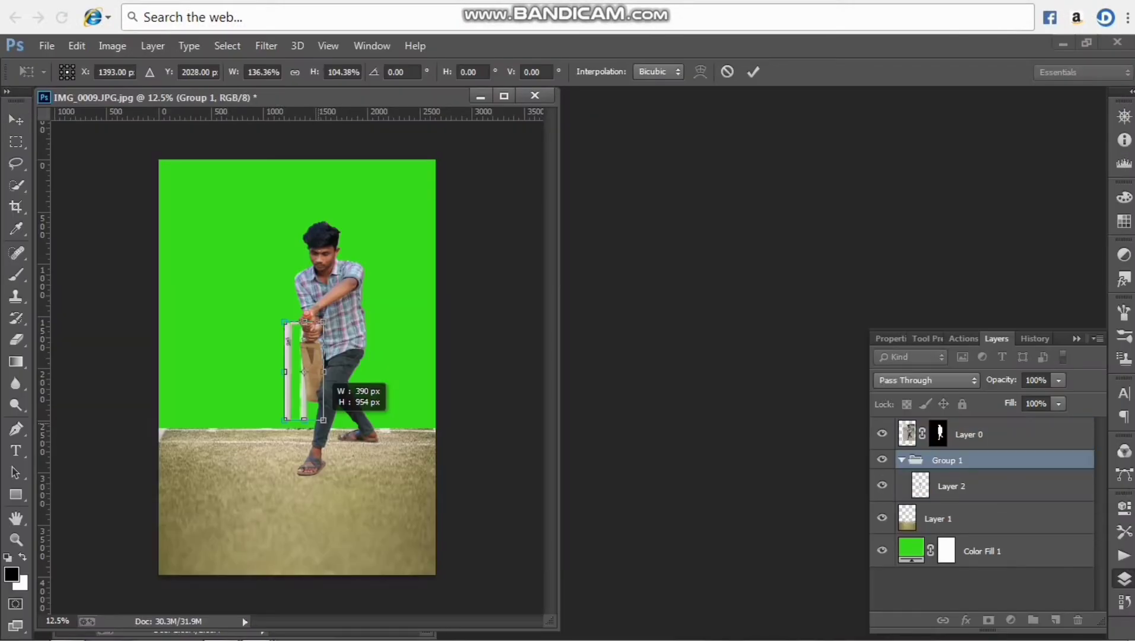
pyautogui.moveTo(322, 423); pyautogui.dragTo(320, 428)
pyautogui.moveTo(296, 373); pyautogui.dragTo(262, 375)
pyautogui.press('Return')
# Move the stumps group about 328 px horizontally toward the man so it stands partly behind the bat
pyautogui.hotkey('ctrl', 't')
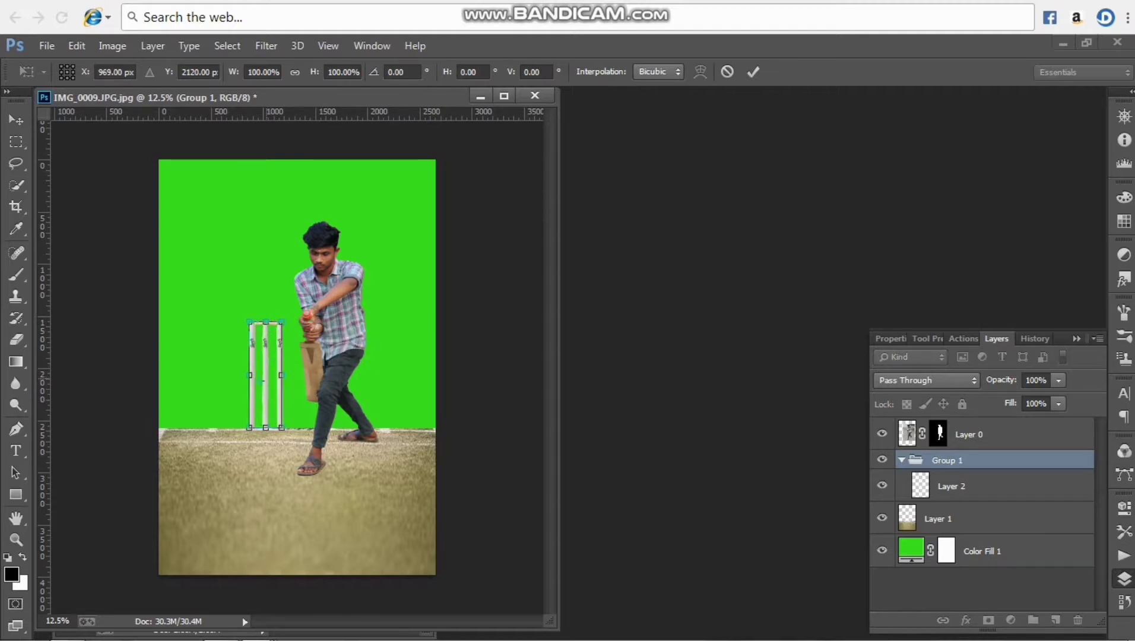
pyautogui.moveTo(269, 334); pyautogui.dragTo(304, 334)
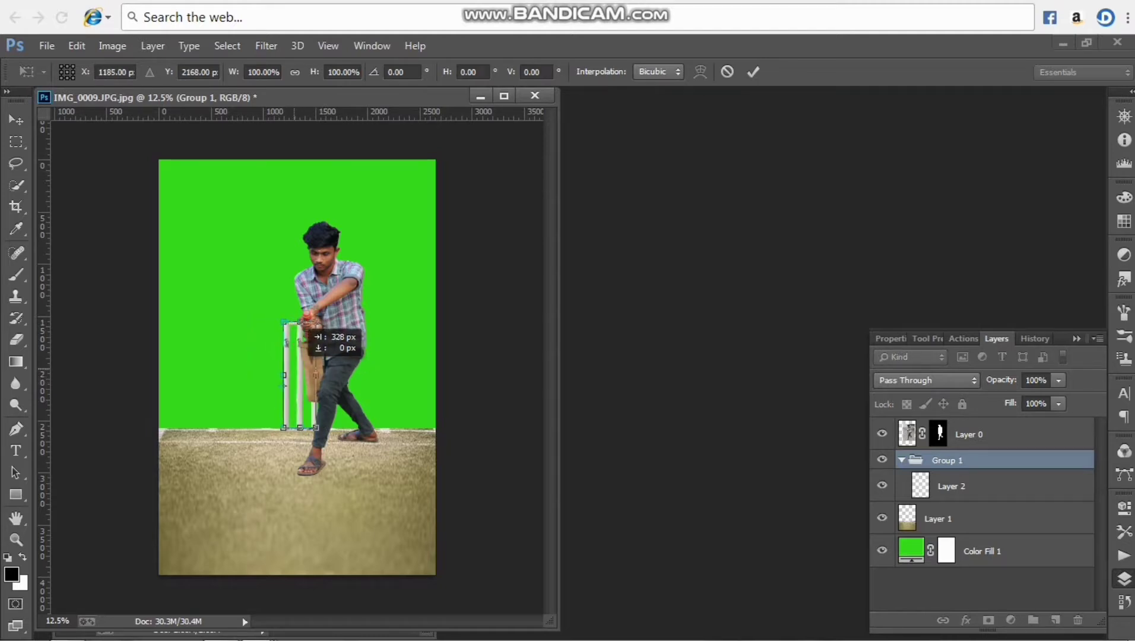
pyautogui.click(753, 72)
pyautogui.hotkey('ctrl', 't')
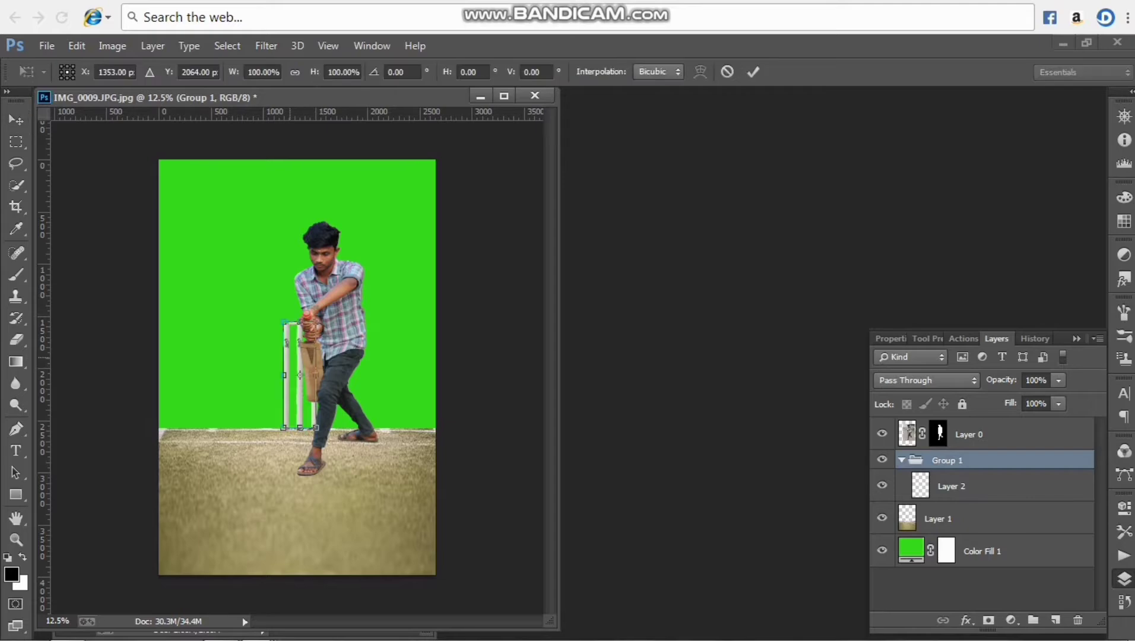
pyautogui.press('Return')
pyautogui.hotkey('ctrl', 'o')
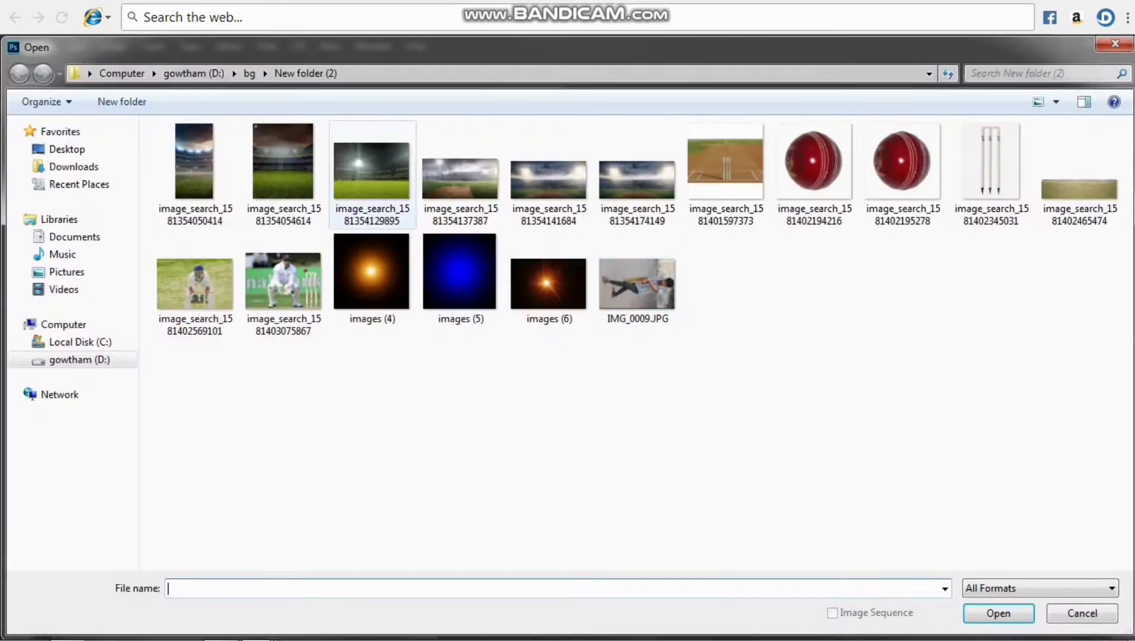
pyautogui.click(194, 173)
pyautogui.press('Return')
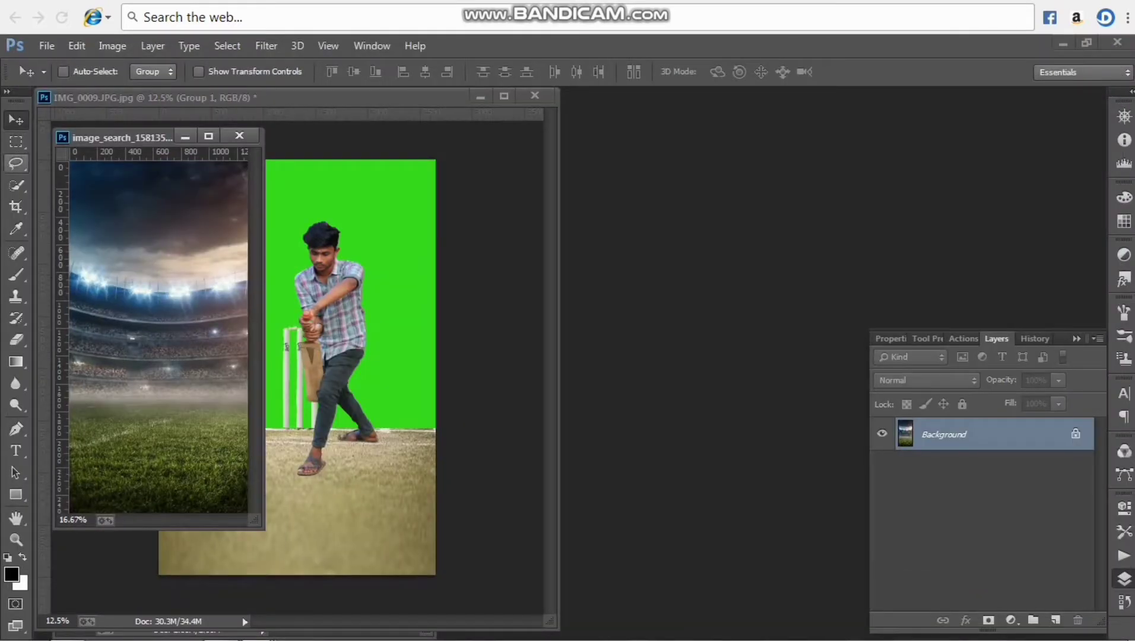
pyautogui.press('c')
pyautogui.moveTo(158, 163); pyautogui.dragTo(159, 207)
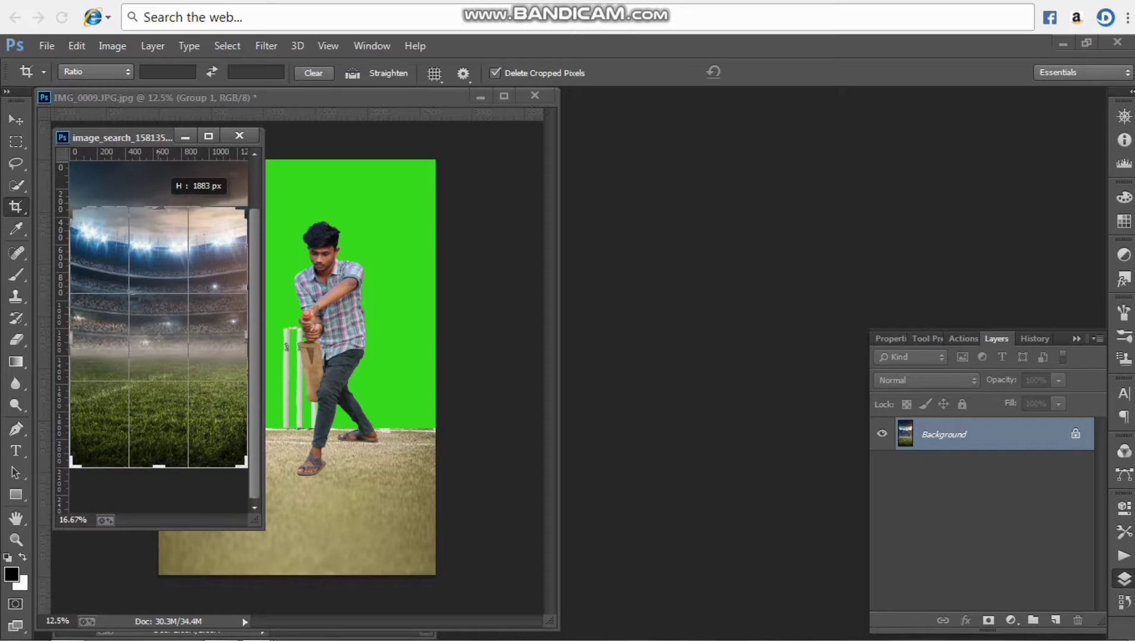
pyautogui.press('v')
pyautogui.press('Return')
# Place the cropped stadium image in the composite and move its layer between the pitch texture and the green fill
pyautogui.moveTo(153, 291); pyautogui.dragTo(312, 374)
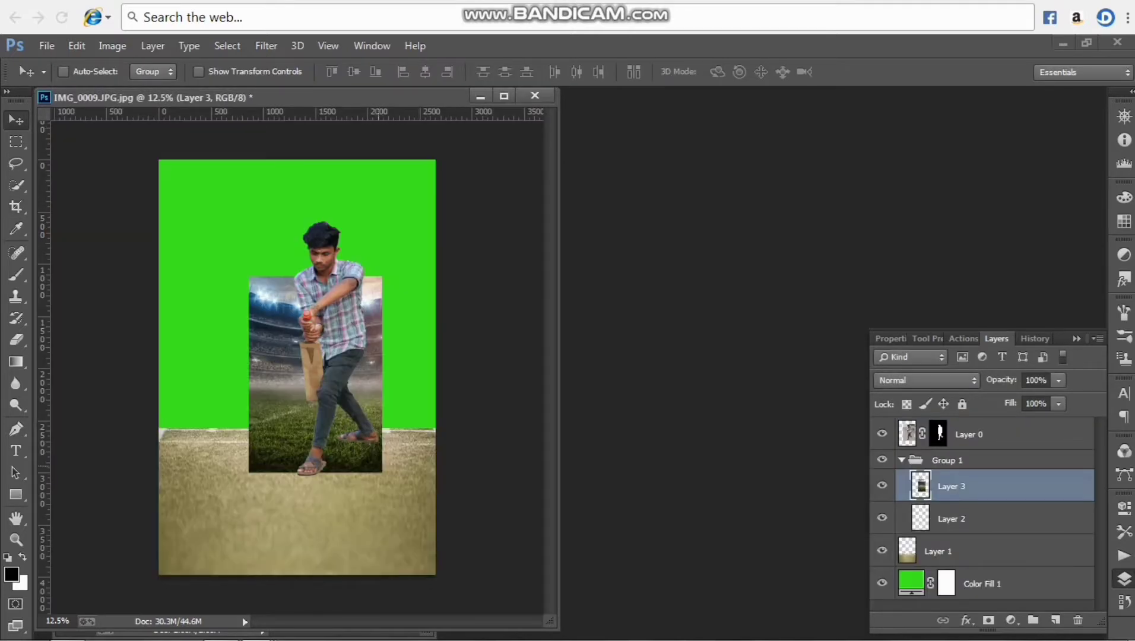
pyautogui.moveTo(942, 489); pyautogui.dragTo(939, 563)
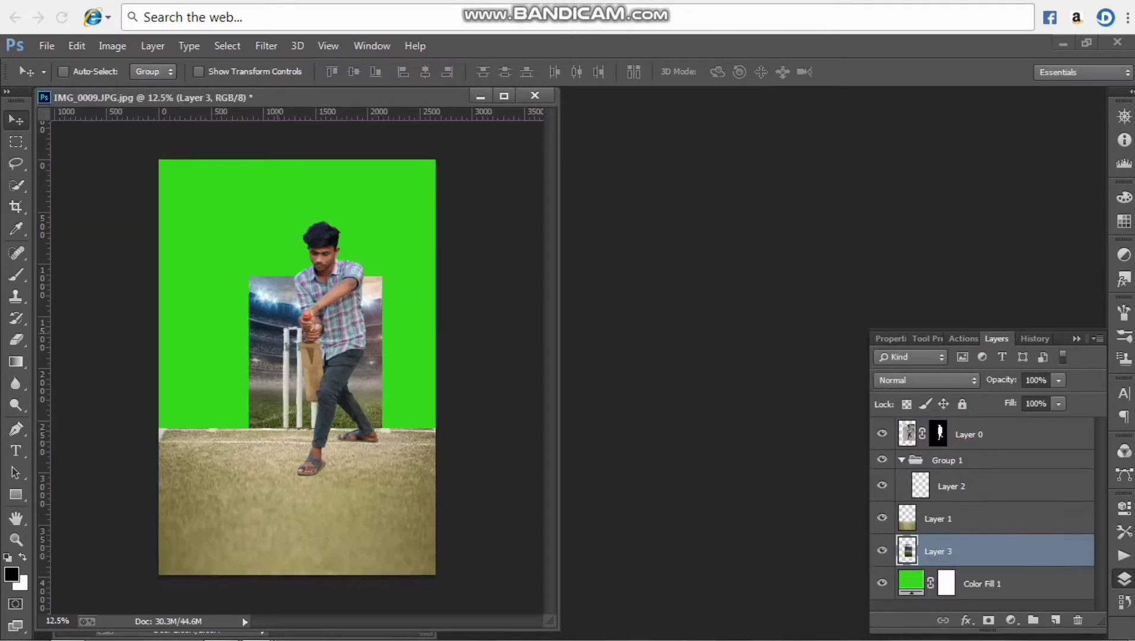
# Enlarge and reposition the stadium layer so it fills the whole background behind the man and the stumps
pyautogui.hotkey('ctrl', 't')
pyautogui.moveTo(383, 471); pyautogui.dragTo(417, 477)
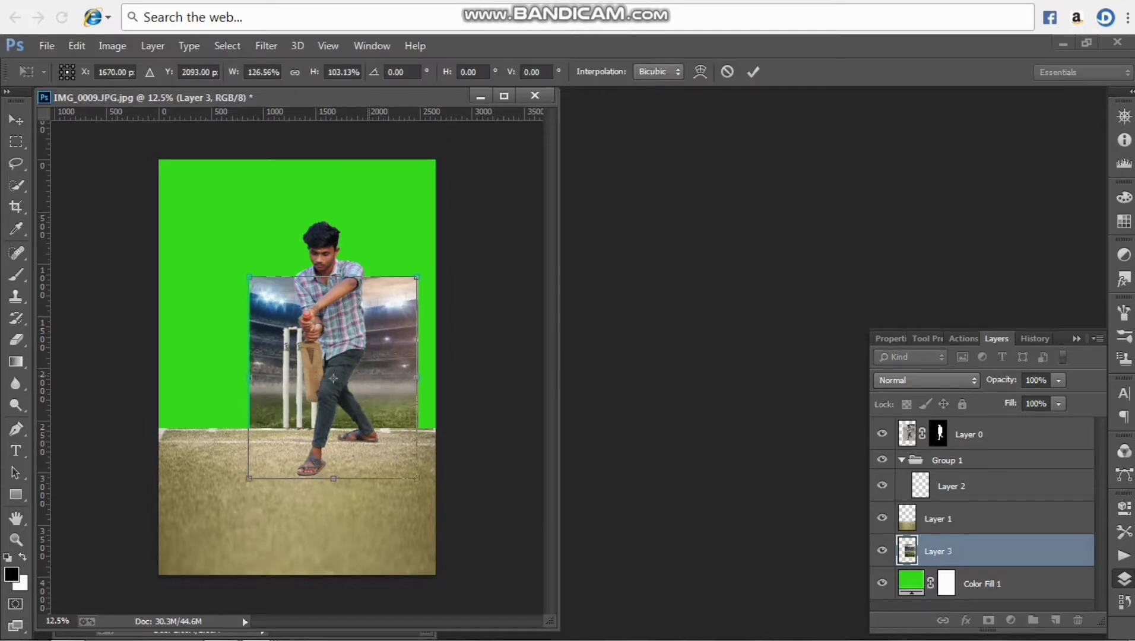
pyautogui.moveTo(374, 318); pyautogui.dragTo(283, 200)
pyautogui.moveTo(324, 354); pyautogui.dragTo(437, 535)
pyautogui.click(752, 72)
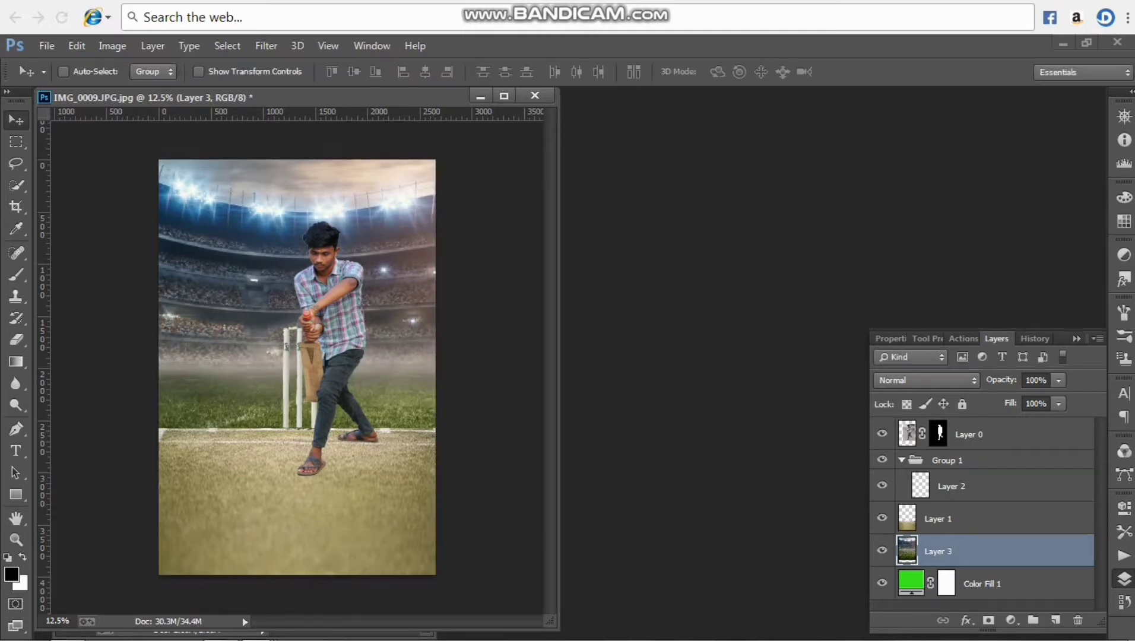
# Move the man lower onto the pitch and shift the stumps slightly so they stand partly behind the bat
pyautogui.hotkey('alt', ']')
pyautogui.hotkey('alt', ']')
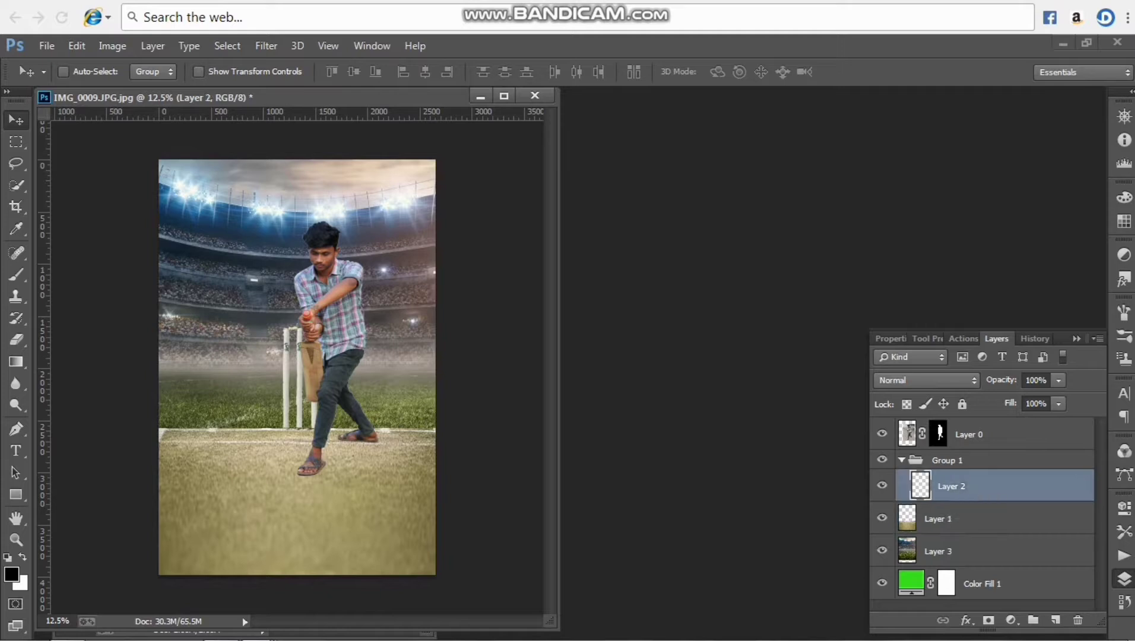
pyautogui.hotkey('alt', ']')
pyautogui.moveTo(305, 348); pyautogui.dragTo(289, 408)
pyautogui.hotkey('alt', '[')
pyautogui.moveTo(313, 404)
pyautogui.mouseDown()
pyautogui.moveTo(296, 404)
pyautogui.moveTo(308, 404)
pyautogui.mouseUp()
pyautogui.hotkey('alt', ']')
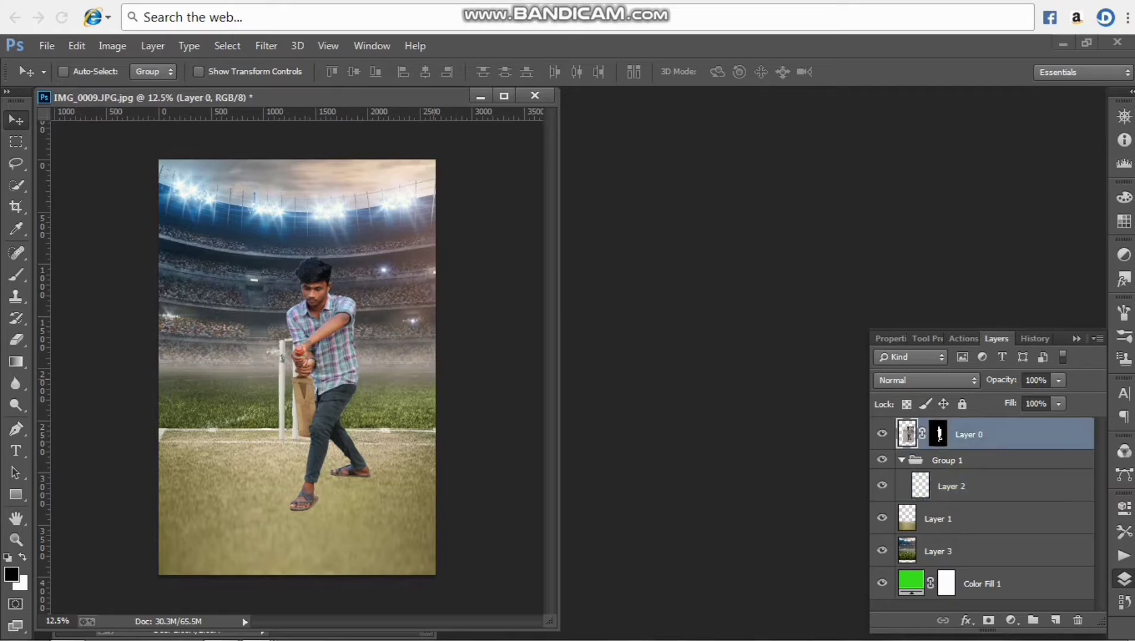
# Raise the man slightly on the pitch and scale him up to about 105% in front of the stumps
pyautogui.moveTo(360, 339); pyautogui.dragTo(363, 313)
pyautogui.moveTo(310, 384); pyautogui.dragTo(309, 389)
pyautogui.hotkey('ctrl', 't')
pyautogui.moveTo(415, 501); pyautogui.dragTo(425, 514)
pyautogui.moveTo(358, 435); pyautogui.dragTo(352, 436)
pyautogui.press('Return')
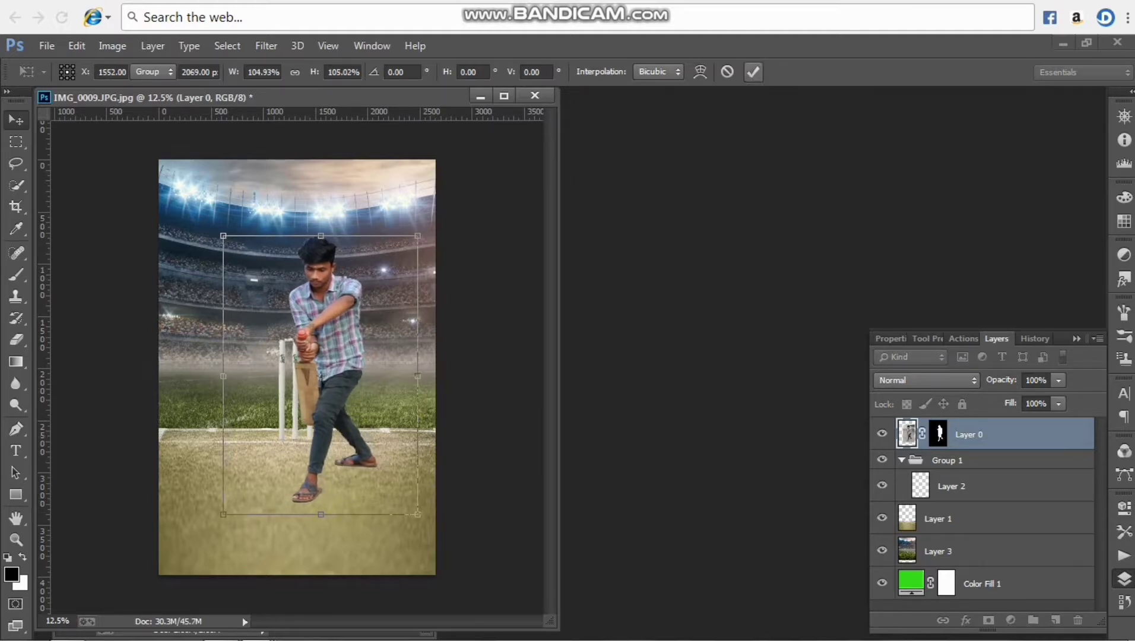
# Enlarge the stumps slightly and move them up so their feet meet the pitch's far edge
pyautogui.click(974, 519)
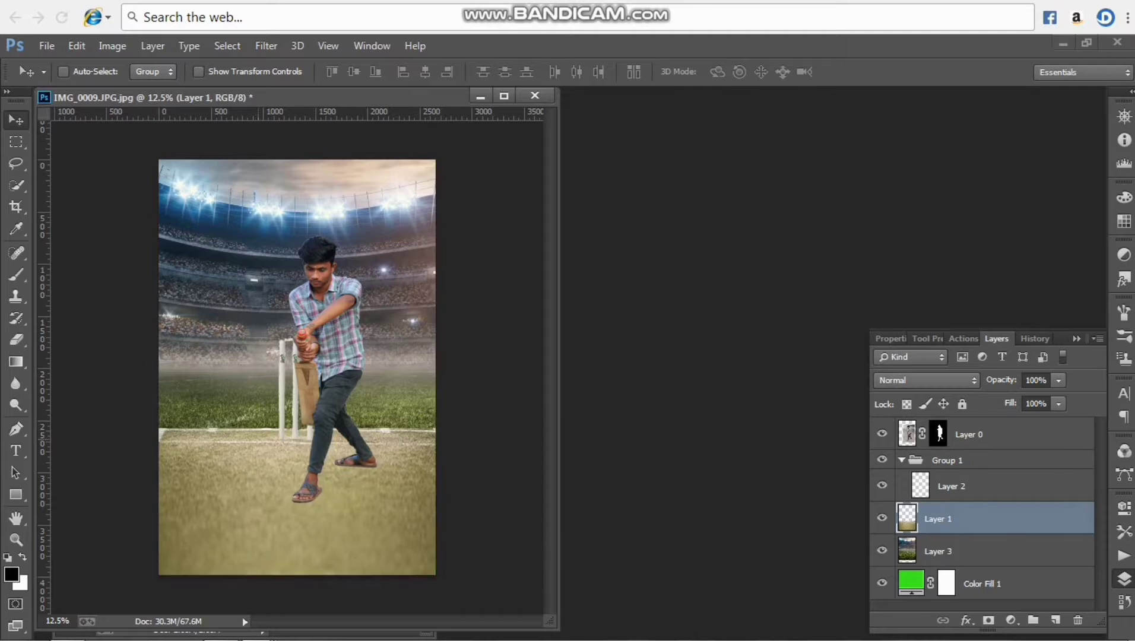
pyautogui.click(973, 486)
pyautogui.moveTo(282, 390); pyautogui.dragTo(283, 395)
pyautogui.hotkey('ctrl', 't')
pyautogui.moveTo(313, 444); pyautogui.dragTo(320, 451)
pyautogui.moveTo(304, 422); pyautogui.dragTo(301, 411)
pyautogui.press('Return')
pyautogui.moveTo(333, 364); pyautogui.dragTo(332, 351)
# With the man moved aside, scale the stumps to about 94% width and 96% height, and return him in front of them
pyautogui.click(974, 435)
pyautogui.moveTo(343, 399); pyautogui.dragTo(395, 386)
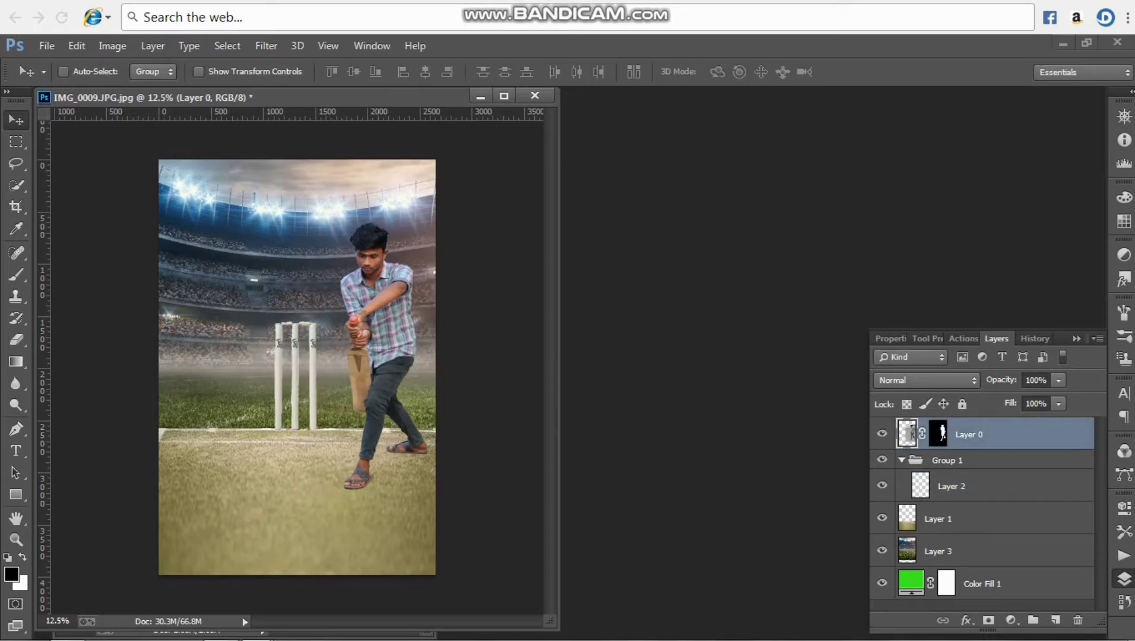
pyautogui.click(951, 486)
pyautogui.hotkey('ctrl', 't')
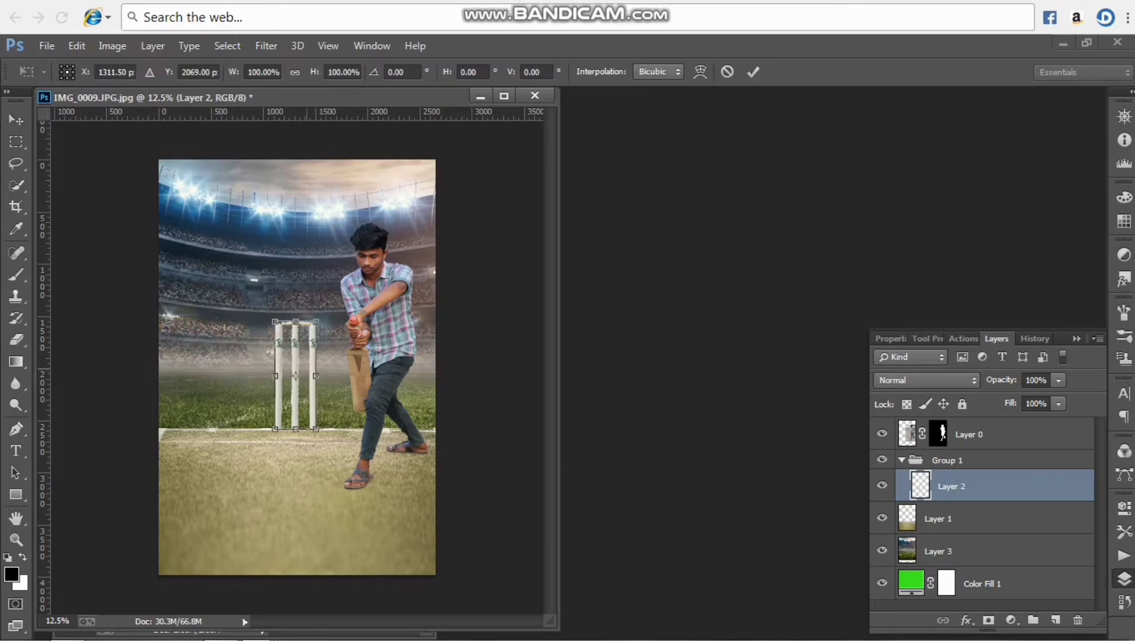
pyautogui.moveTo(313, 340)
pyautogui.mouseDown()
pyautogui.moveTo(321, 347)
pyautogui.moveTo(297, 324)
pyautogui.mouseUp()
pyautogui.moveTo(318, 438); pyautogui.dragTo(306, 398)
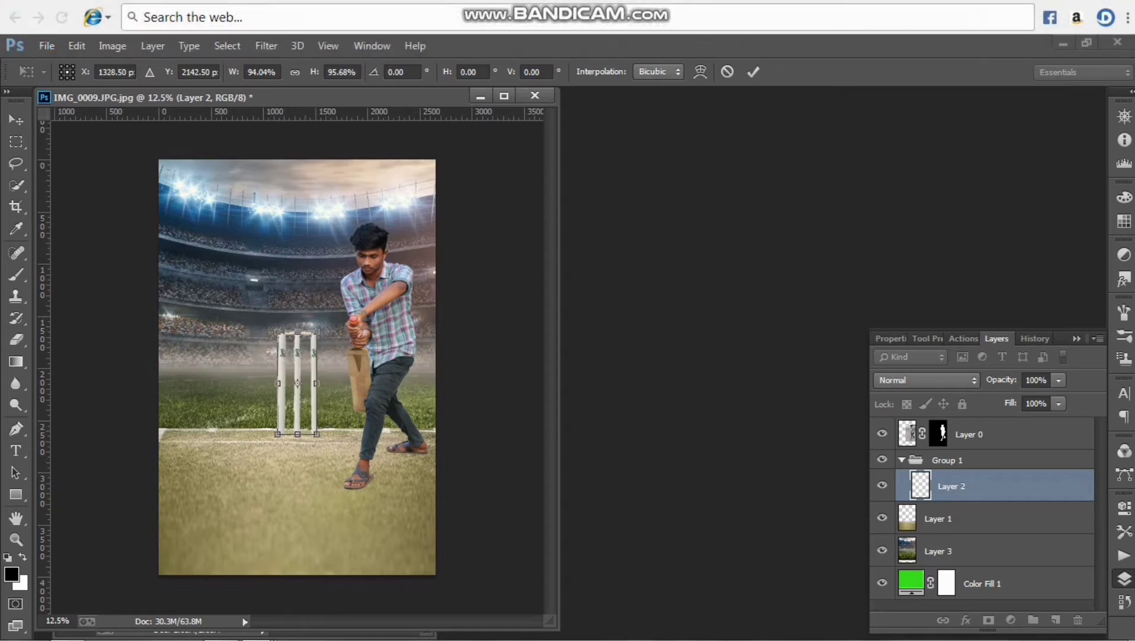
pyautogui.click(752, 71)
pyautogui.keyDown('ctrl'); pyautogui.click(396, 297); pyautogui.keyUp('ctrl')
pyautogui.moveTo(396, 296); pyautogui.dragTo(346, 297)
pyautogui.hotkey('ctrl', 'o')
pyautogui.doubleClick(283, 282)
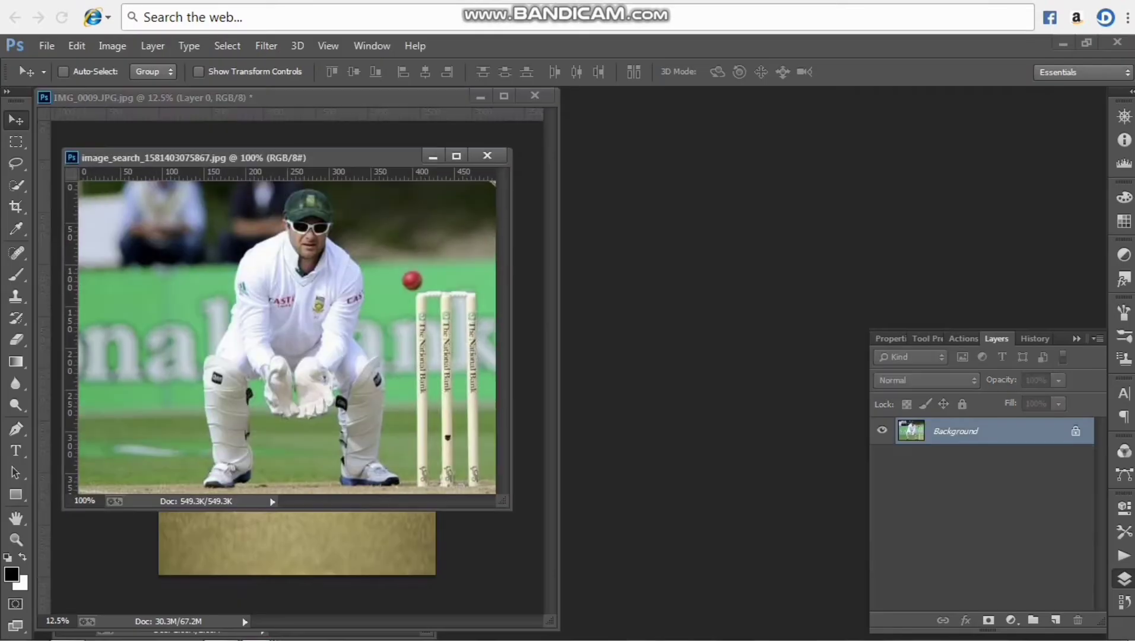
pyautogui.click(16, 186)
pyautogui.click(96, 72)
pyautogui.moveTo(301, 202); pyautogui.dragTo(309, 207)
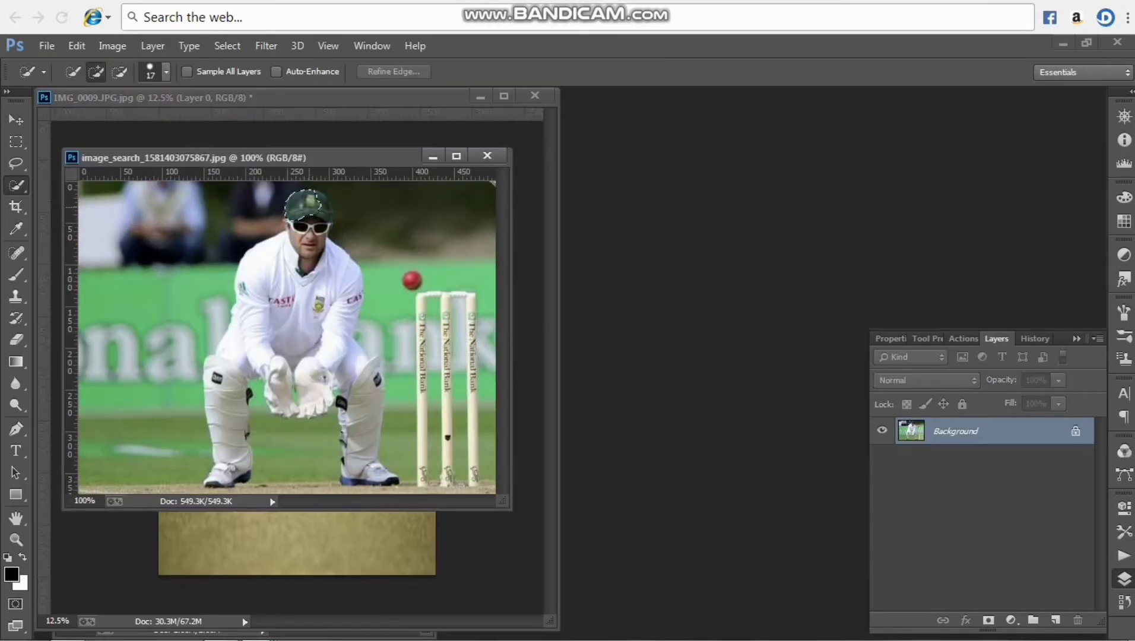
pyautogui.moveTo(364, 414); pyautogui.dragTo(366, 483)
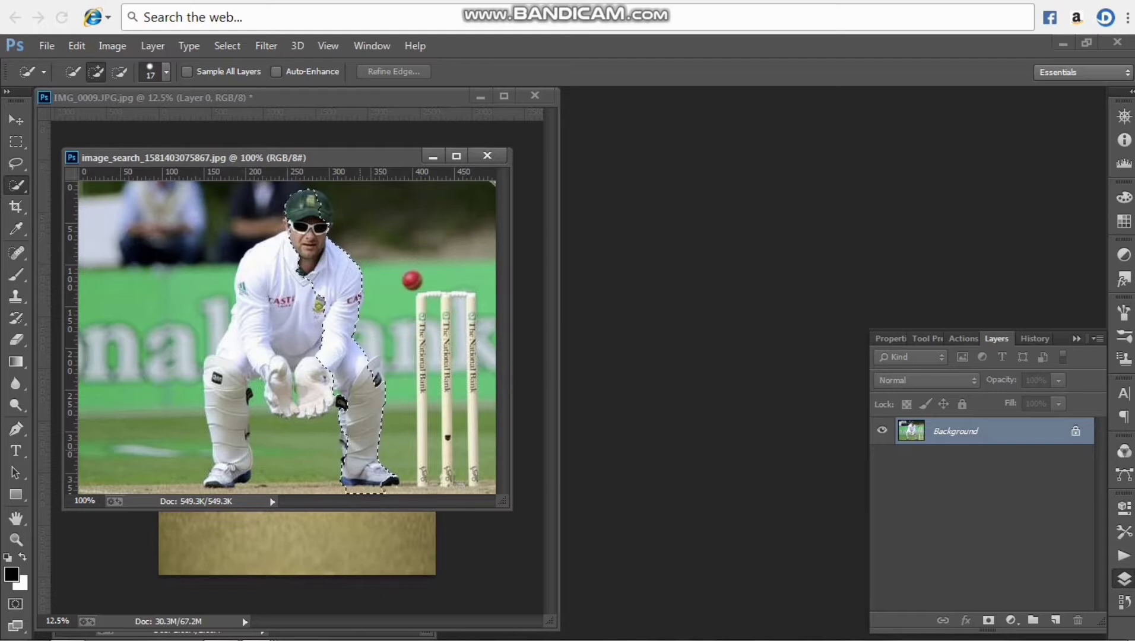
pyautogui.moveTo(314, 380)
pyautogui.mouseDown()
pyautogui.moveTo(278, 386)
pyautogui.moveTo(230, 356)
pyautogui.moveTo(218, 391)
pyautogui.moveTo(229, 474)
pyautogui.mouseUp()
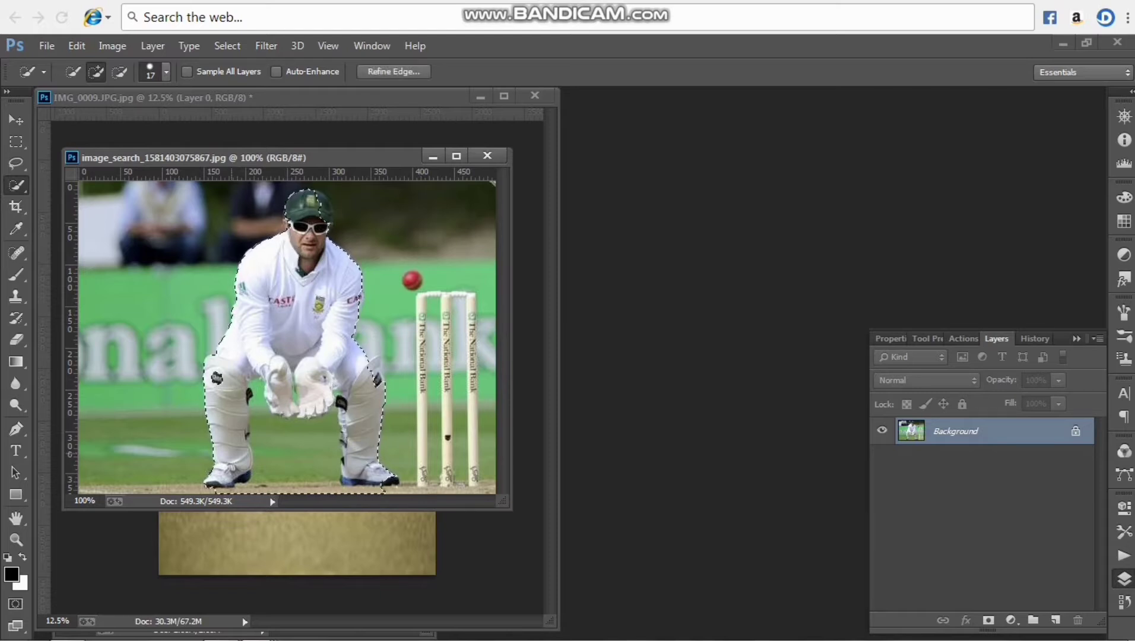
pyautogui.click(321, 209)
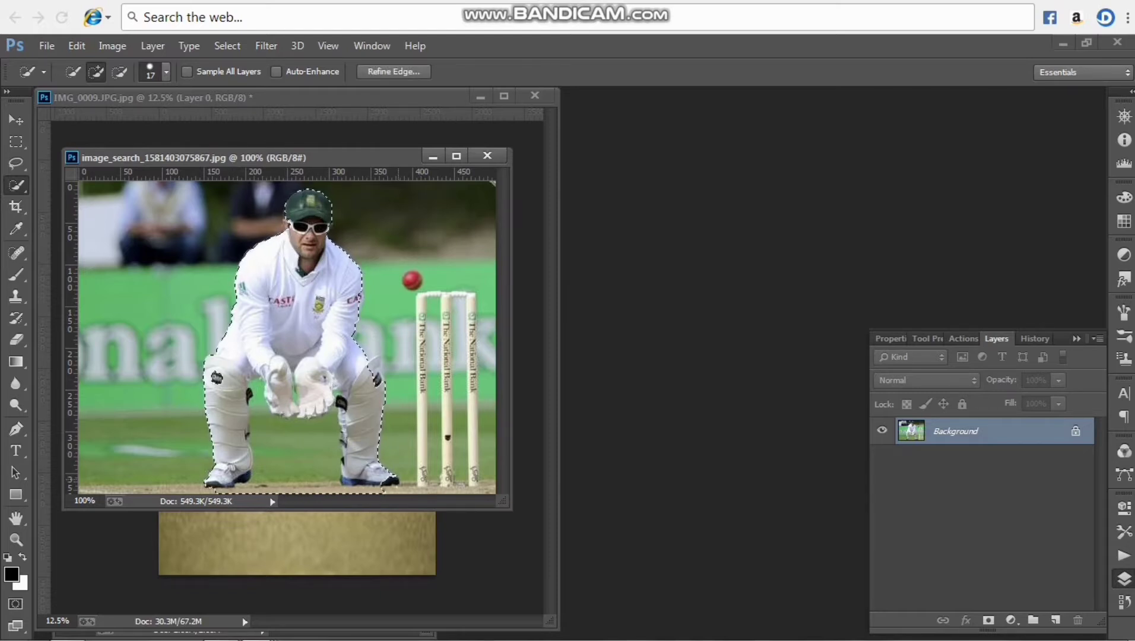
# Subtract the background beside the stumps and between the wicketkeeper's legs from the selection
pyautogui.hotkey('ctrl', '+')
pyautogui.hotkey('ctrl', '+')
pyautogui.hotkey('ctrl', '-')
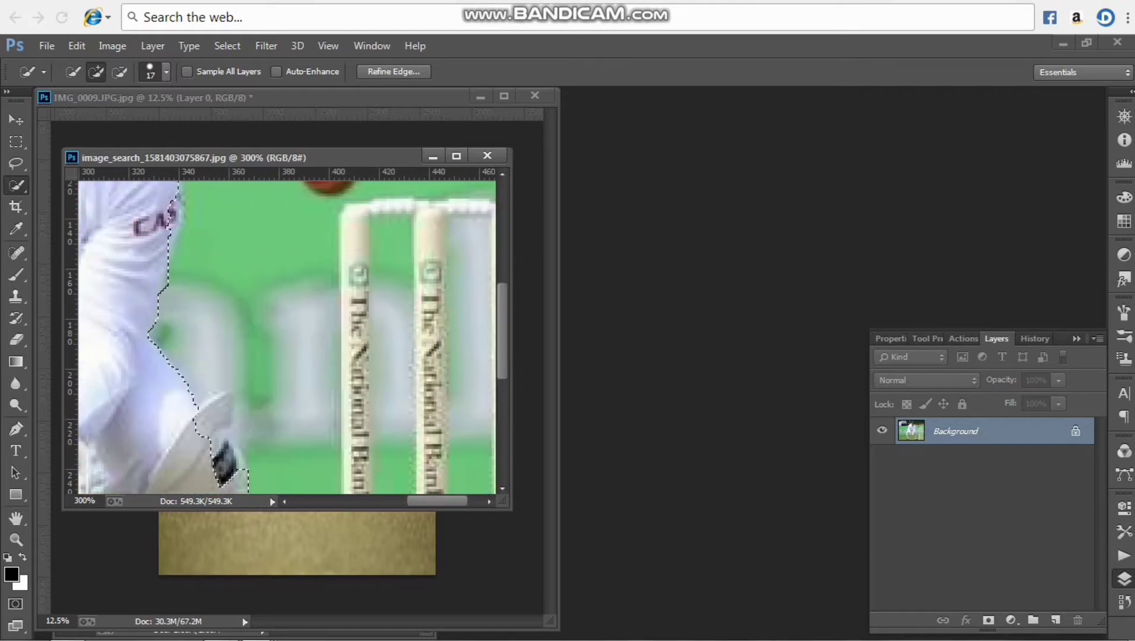
pyautogui.hotkey('ctrl', '-')
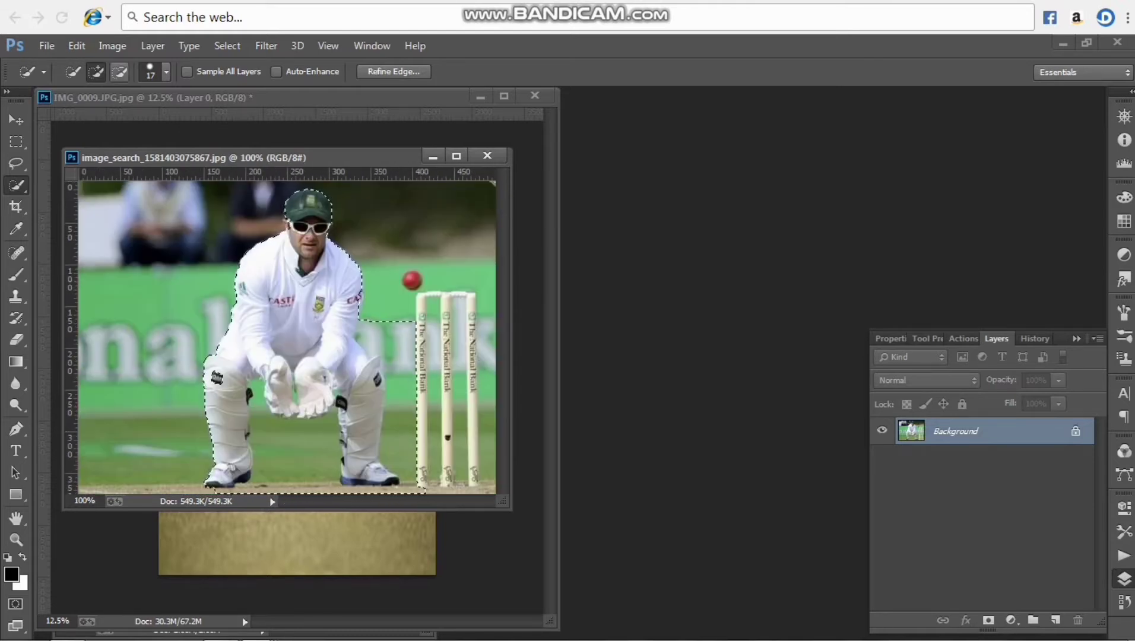
pyautogui.click(119, 72)
pyautogui.click(403, 379)
pyautogui.moveTo(403, 379)
pyautogui.mouseDown()
pyautogui.moveTo(409, 478)
pyautogui.moveTo(395, 487)
pyautogui.moveTo(261, 487)
pyautogui.moveTo(264, 455)
pyautogui.moveTo(328, 425)
pyautogui.mouseUp()
# Set the selection brush to 8 px and refine the selection by subtracting background around the wicketkeeper's gloves and pads
pyautogui.hotkey('ctrl', '+')
pyautogui.hotkey('ctrl', '+')
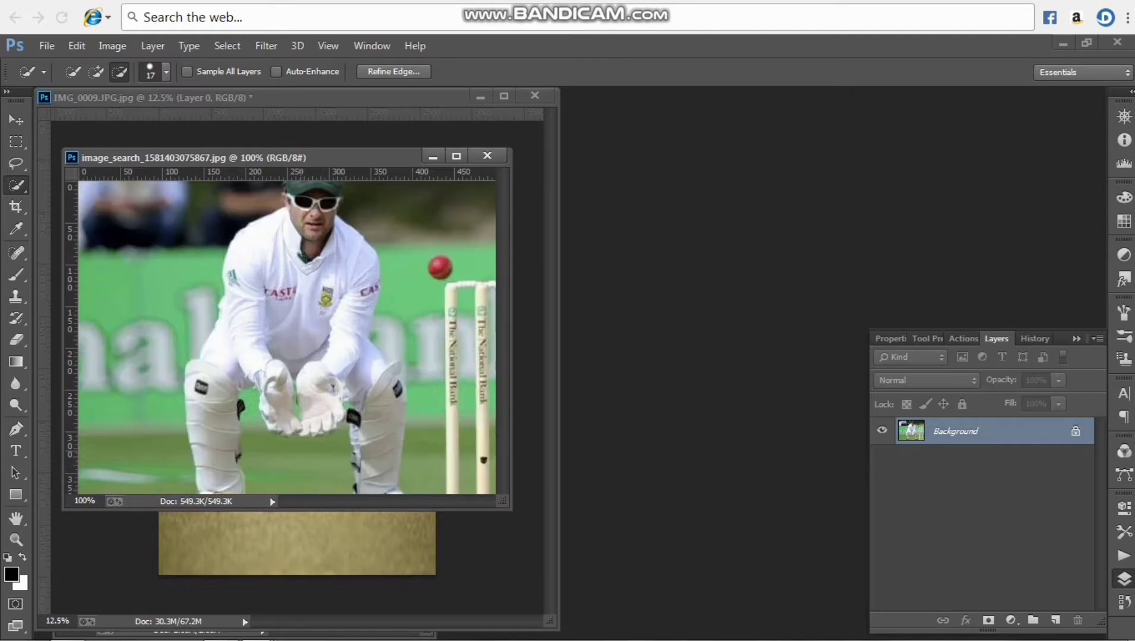
pyautogui.click(166, 72)
pyautogui.moveTo(86, 121); pyautogui.dragTo(80, 121)
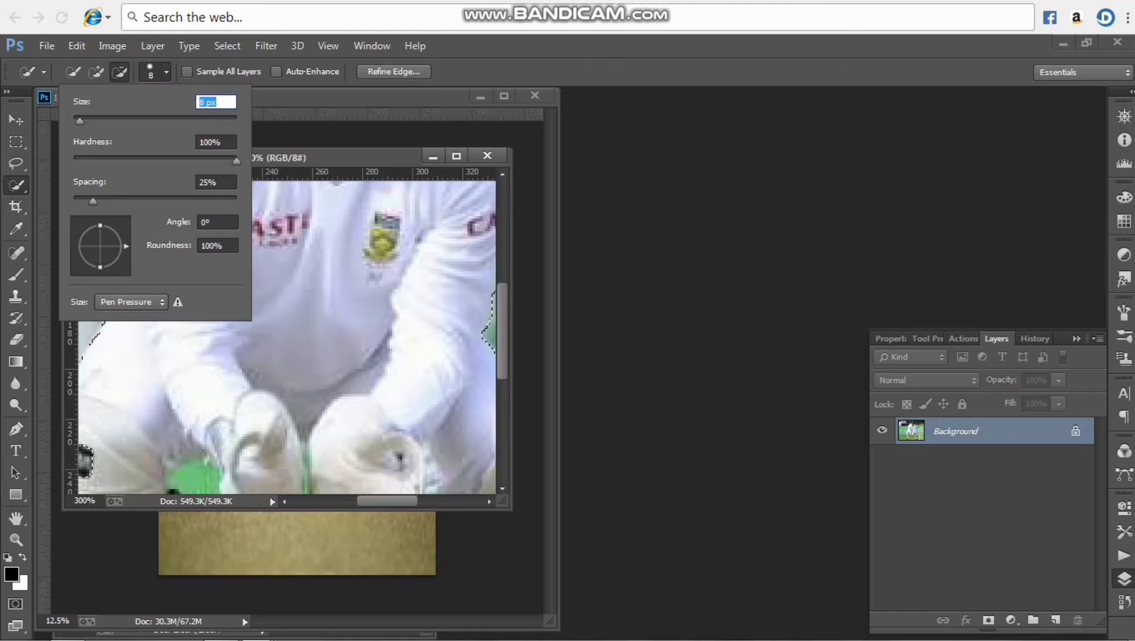
pyautogui.press('Return')
pyautogui.scroll(-3, 286, 337)
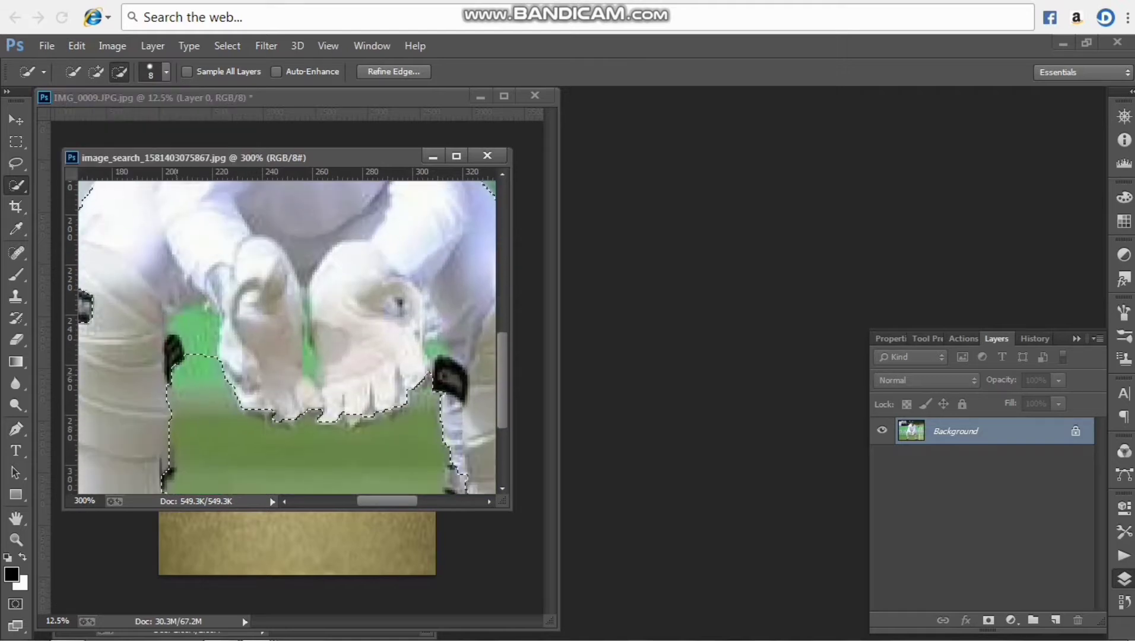
pyautogui.hotkey('ctrl', '-')
pyautogui.hotkey('ctrl', '-')
pyautogui.hotkey('ctrl', '-')
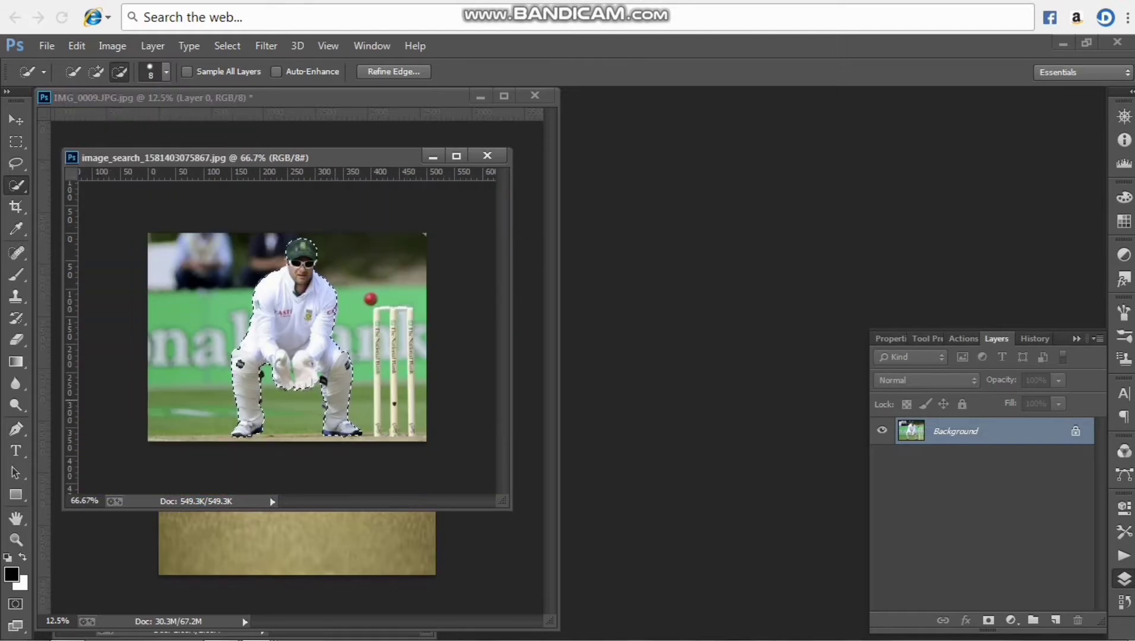
# Place the selected wicketkeeper in the composite and move his layer between the pitch texture and the stadium
pyautogui.click(16, 120)
pyautogui.moveTo(313, 339); pyautogui.dragTo(373, 523)
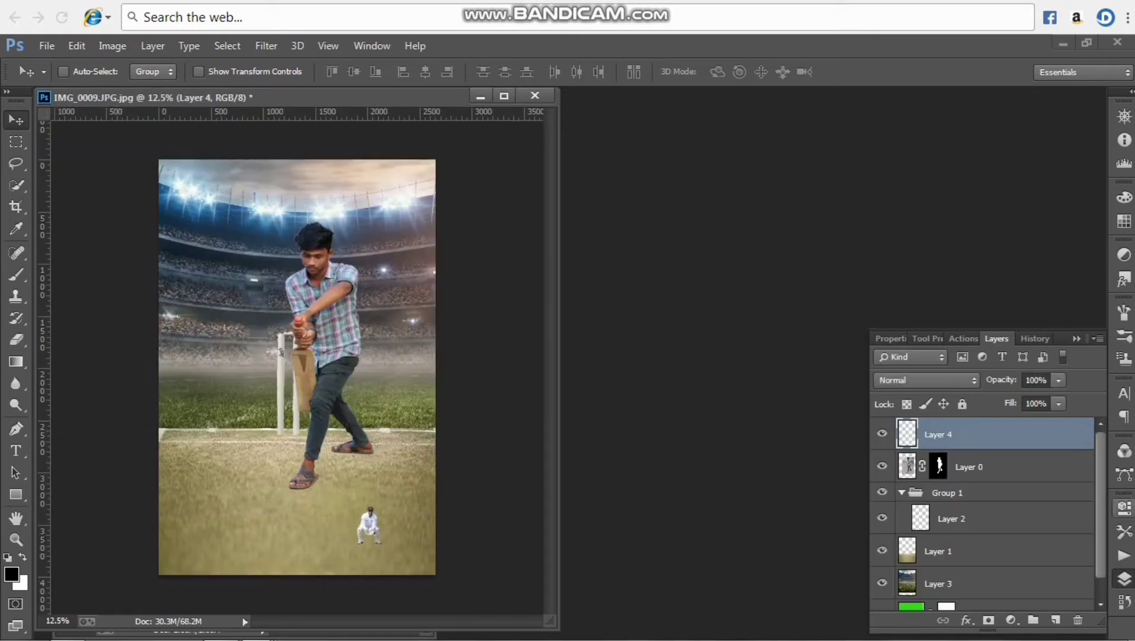
pyautogui.scroll(-1, 986, 511)
pyautogui.scroll(1, 986, 511)
pyautogui.moveTo(973, 436); pyautogui.dragTo(973, 570)
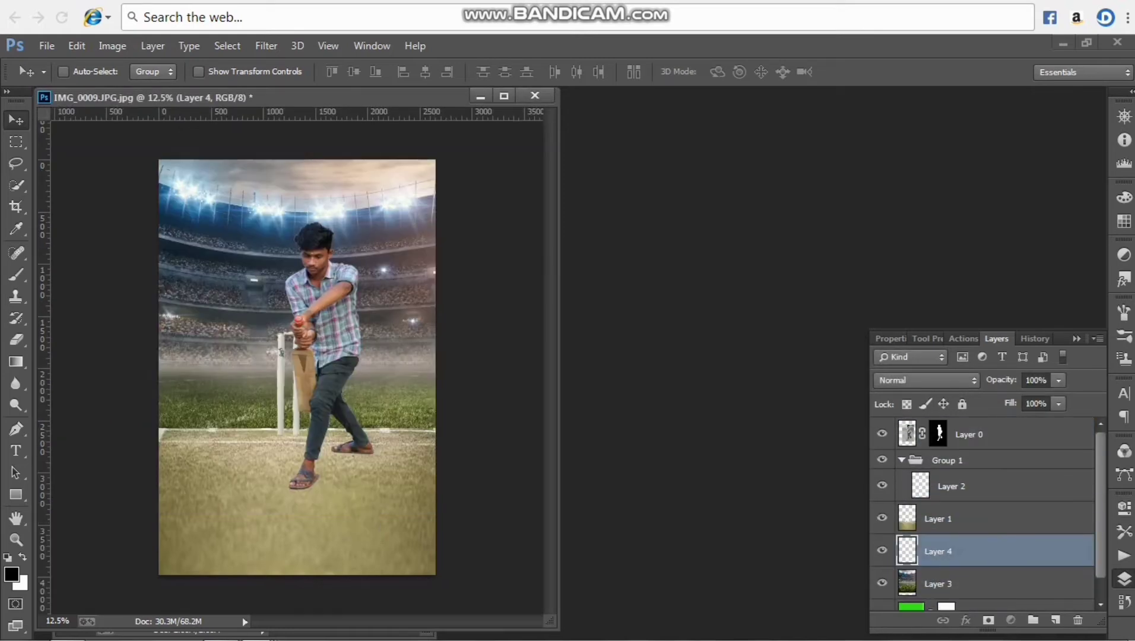
# Hide the man, stumps and pitch layers, and enlarge the wicketkeeper to about 530% width and 522% height near the image's centre
pyautogui.click(882, 434)
pyautogui.click(882, 460)
pyautogui.click(882, 518)
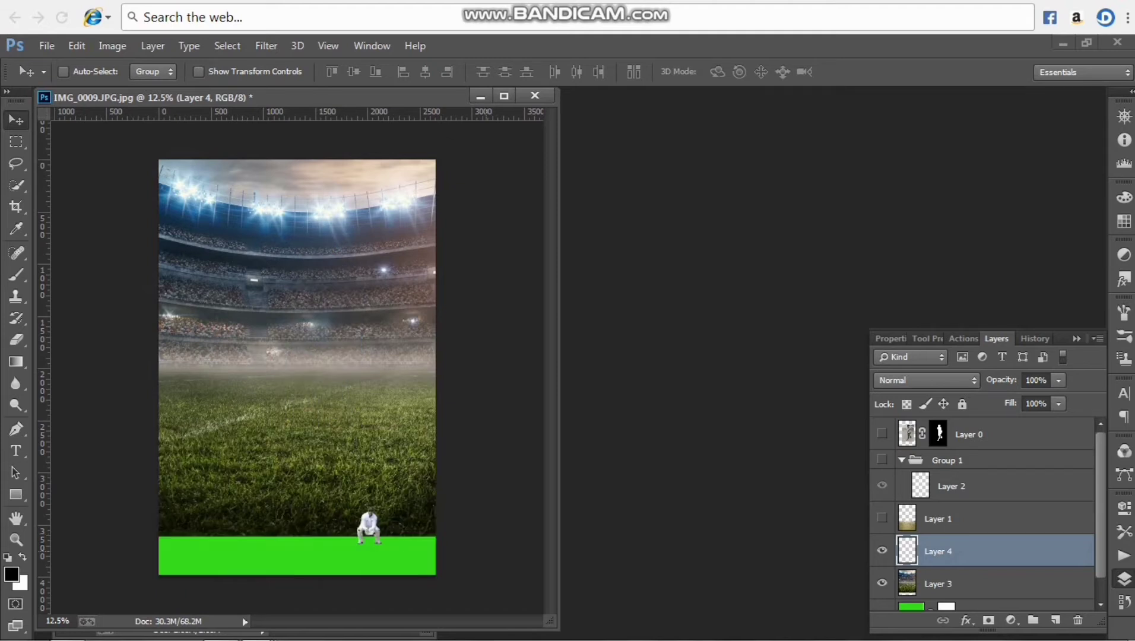
pyautogui.hotkey('ctrl', 't')
pyautogui.moveTo(382, 507); pyautogui.dragTo(438, 356)
pyautogui.moveTo(405, 432); pyautogui.dragTo(326, 376)
pyautogui.moveTo(359, 301); pyautogui.dragTo(409, 294)
pyautogui.moveTo(345, 392); pyautogui.dragTo(277, 361)
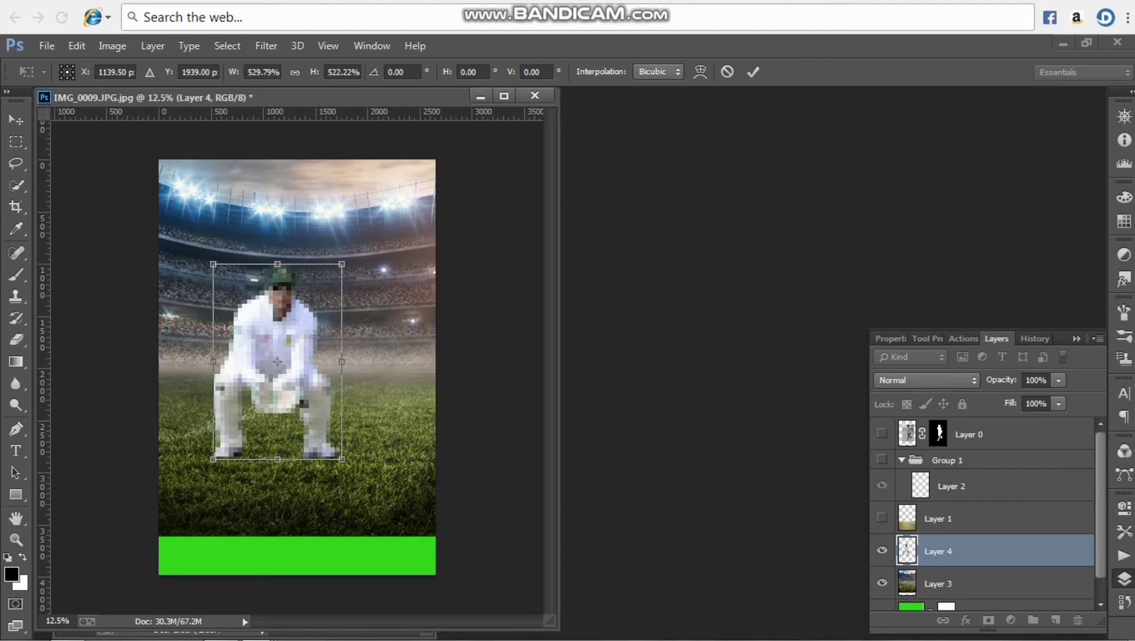
pyautogui.click(753, 71)
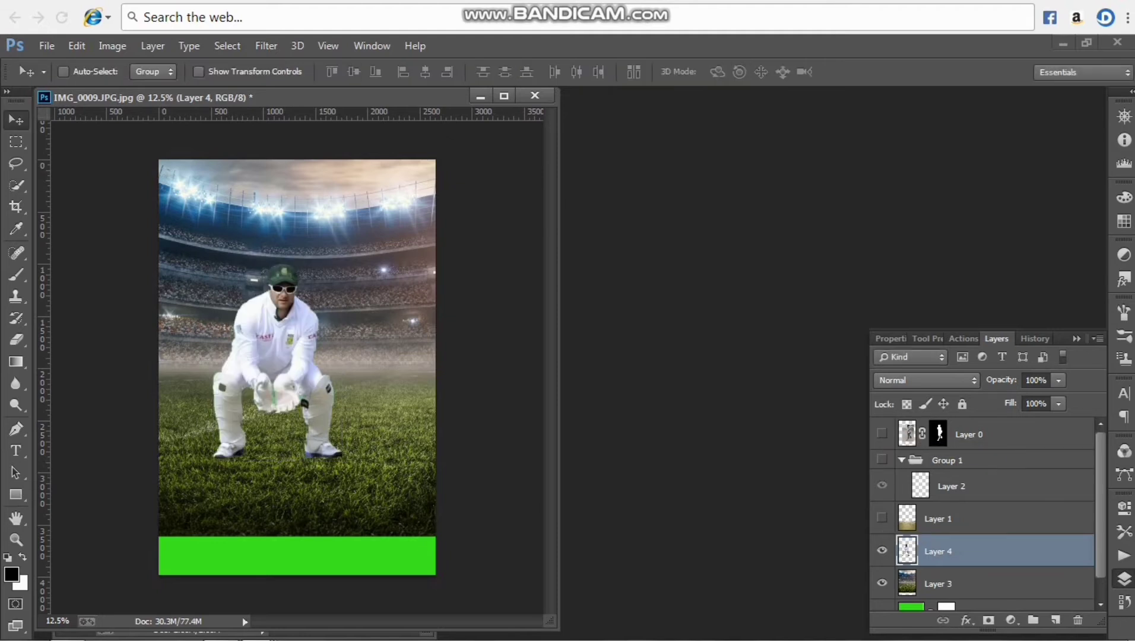
# Show the man, stumps and pitch layers again, and move the pitch layer below the wicketkeeper
pyautogui.click(882, 434)
pyautogui.click(882, 460)
pyautogui.click(882, 518)
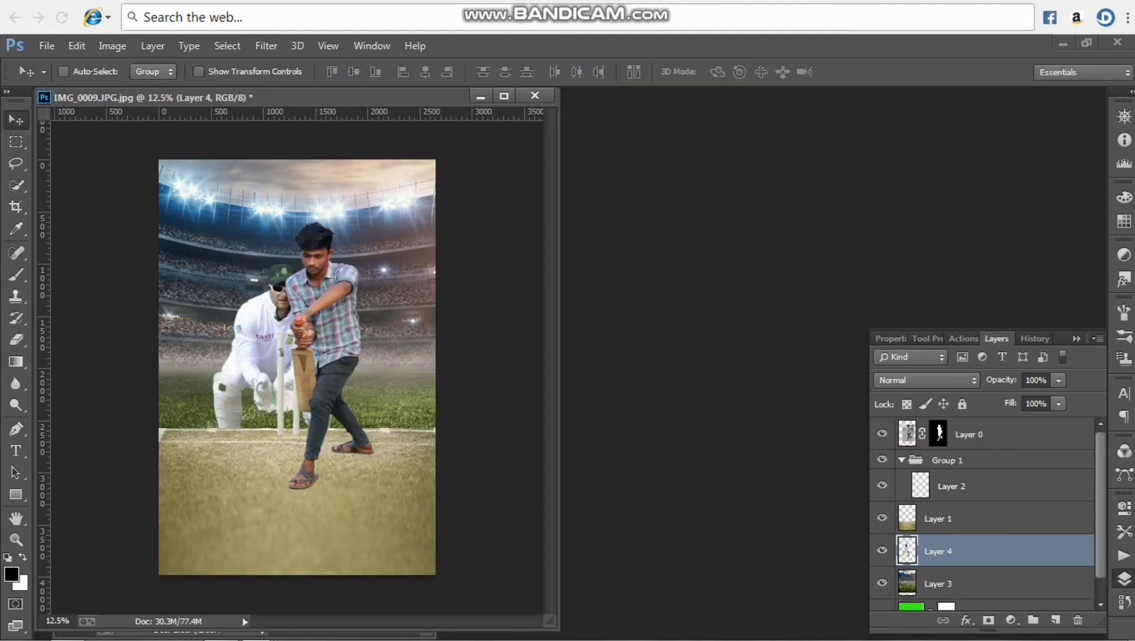
pyautogui.moveTo(950, 519); pyautogui.dragTo(949, 565)
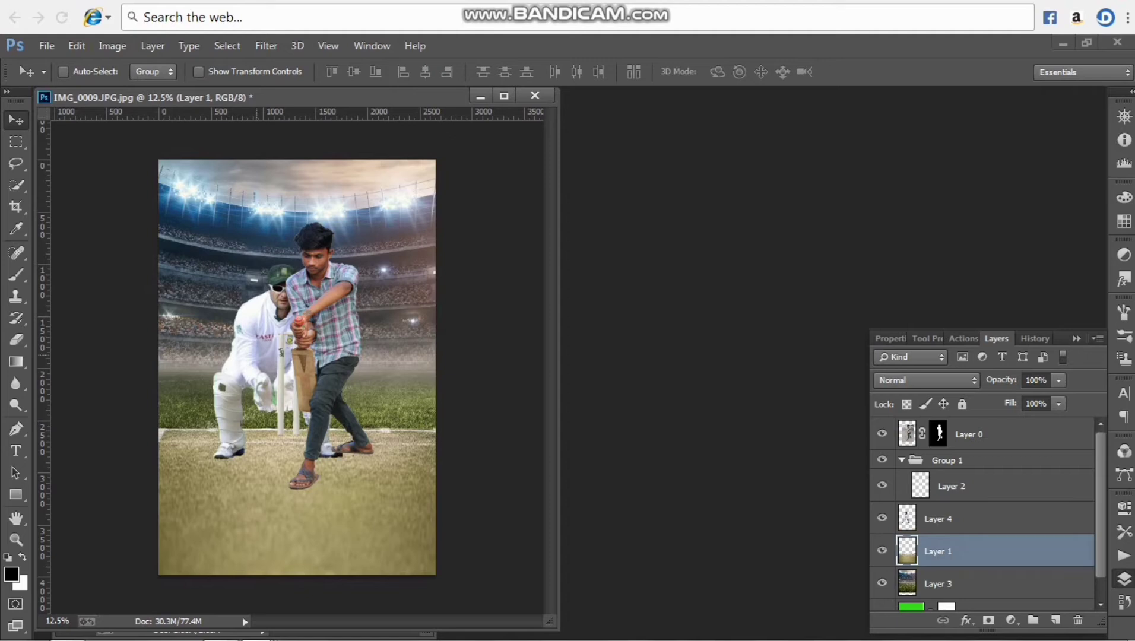
# Scale the wicketkeeper to about 72% width and 74% height and place him on the grass behind the stumps
pyautogui.hotkey('ctrl', 't')
pyautogui.press('Return')
pyautogui.click(937, 519)
pyautogui.hotkey('ctrl', 't')
pyautogui.moveTo(343, 460); pyautogui.dragTo(305, 408)
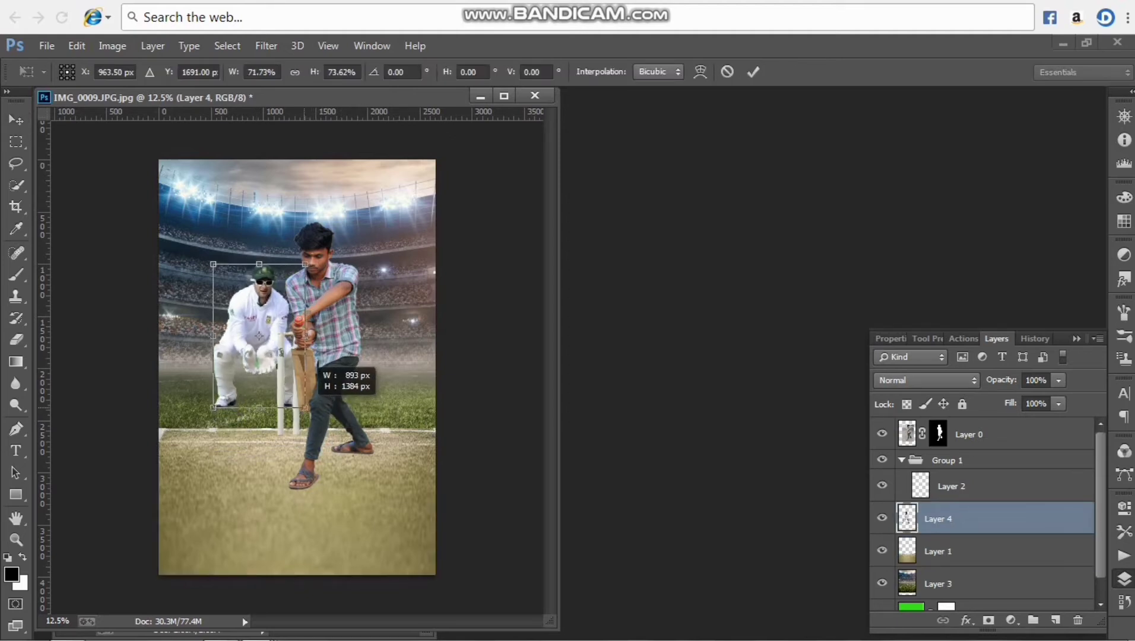
pyautogui.moveTo(248, 350)
pyautogui.mouseDown()
pyautogui.moveTo(255, 371)
pyautogui.moveTo(265, 356)
pyautogui.moveTo(250, 351)
pyautogui.mouseUp()
pyautogui.moveTo(264, 315); pyautogui.dragTo(263, 306)
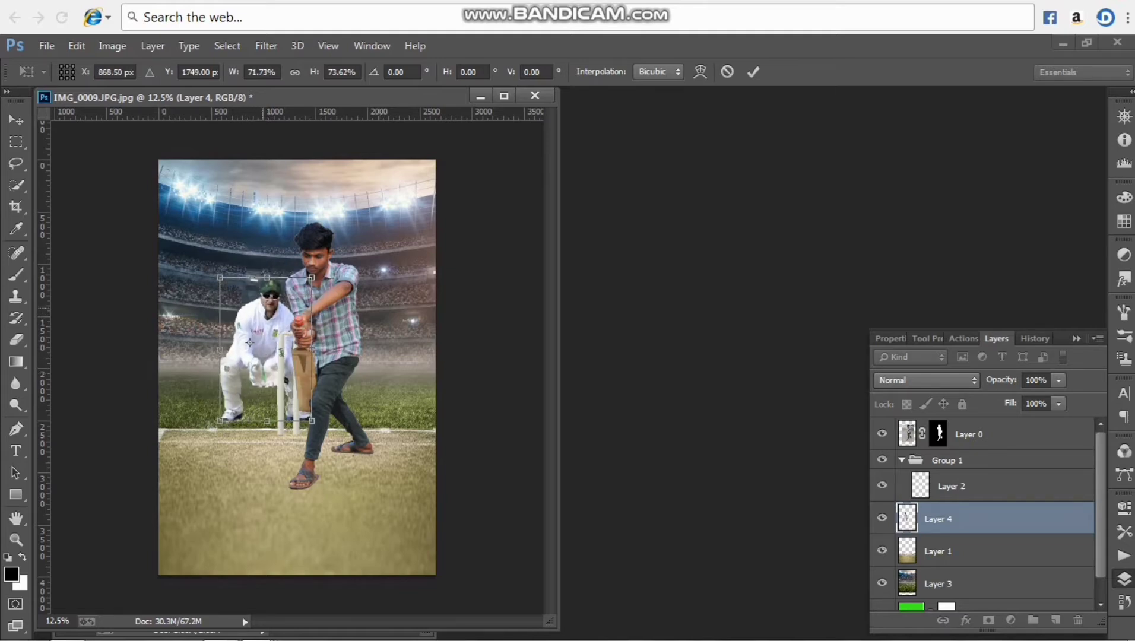
pyautogui.click(752, 72)
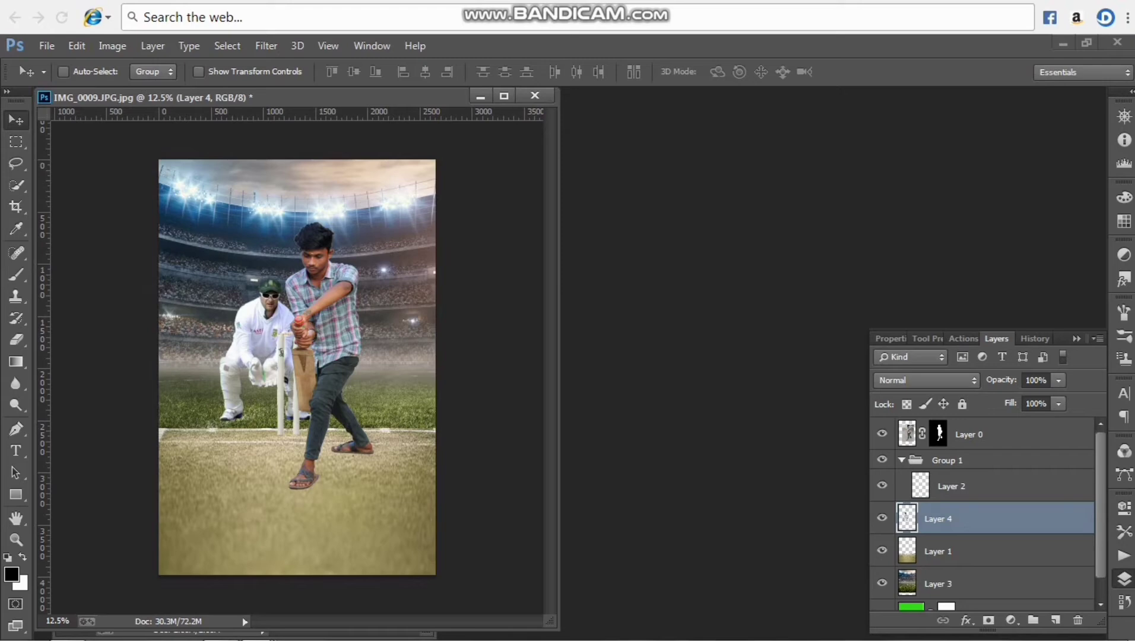
pyautogui.hotkey('ctrl', 'o')
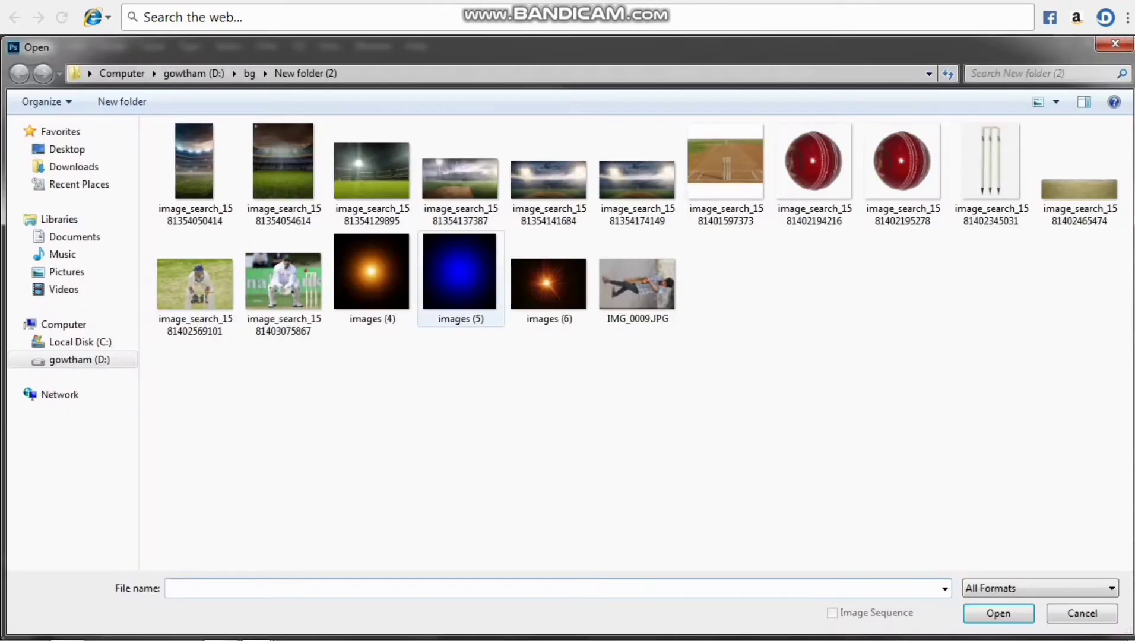
pyautogui.doubleClick(813, 172)
pyautogui.moveTo(270, 331); pyautogui.dragTo(287, 449)
pyautogui.hotkey('ctrl', 't')
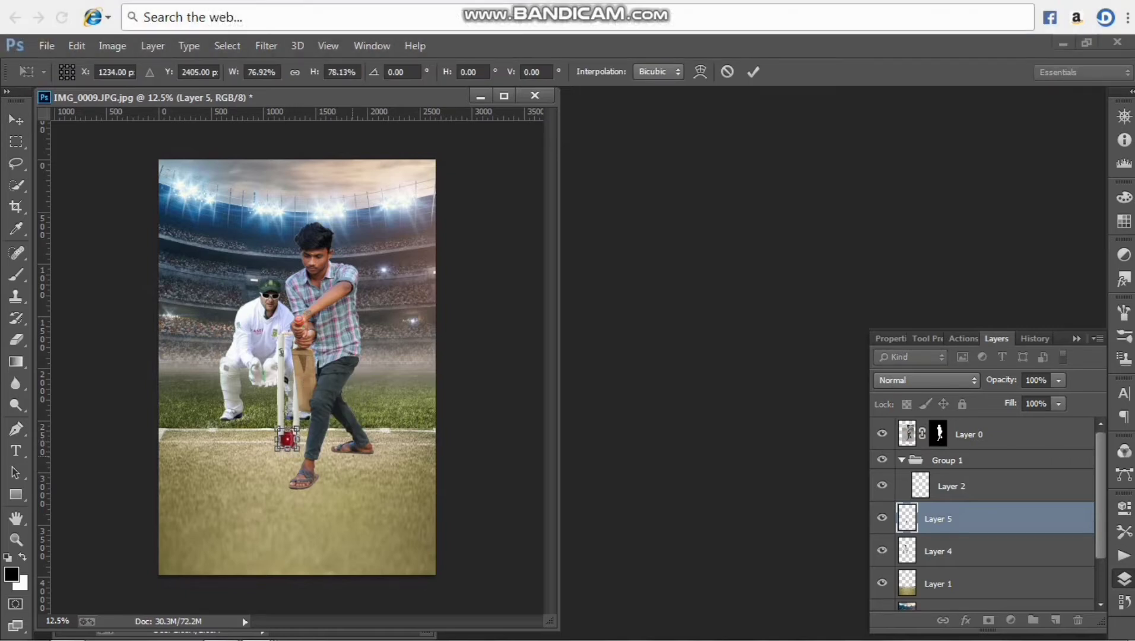
pyautogui.press('Return')
pyautogui.hotkey('ctrl', ']')
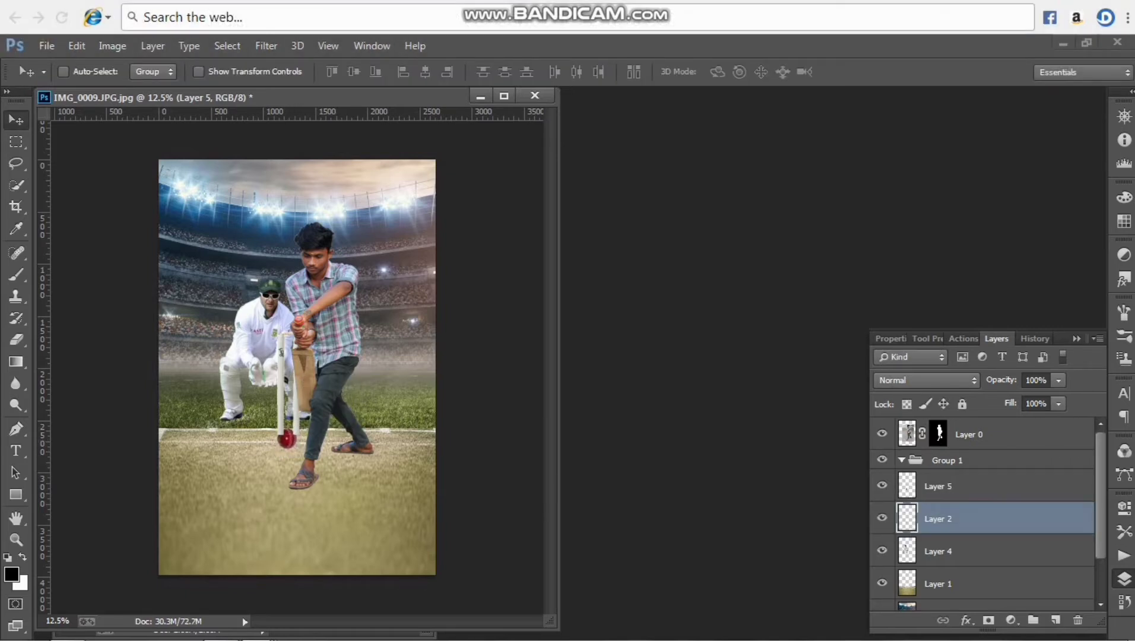
# Move the ball up in front of the stumps, enlarge it, and place its layer above the batsman
pyautogui.hotkey('ctrl', 't')
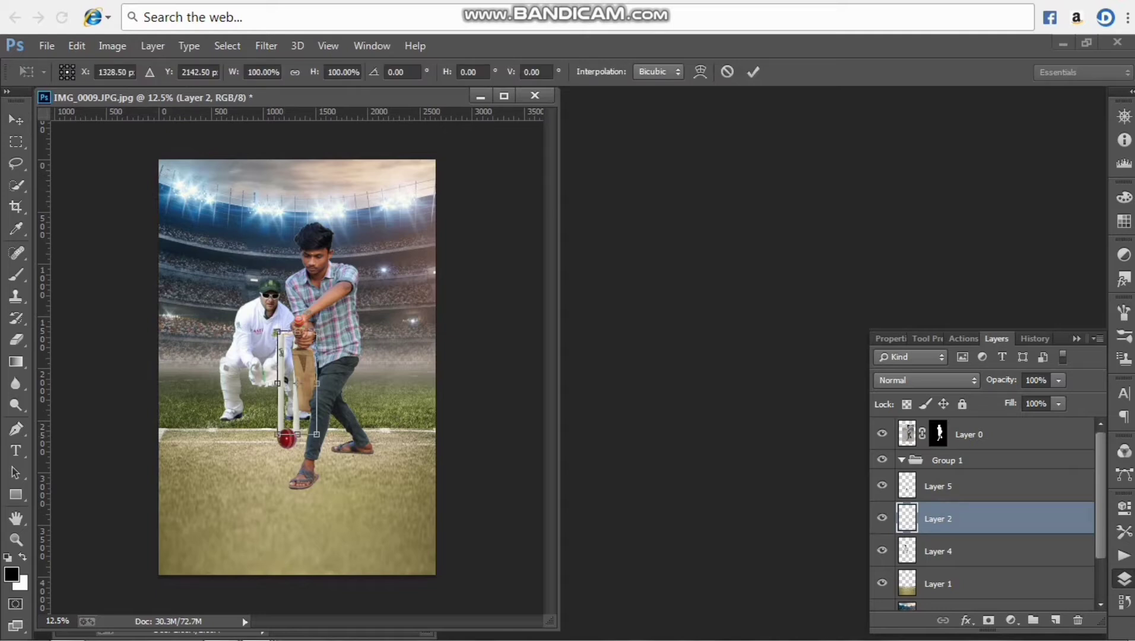
pyautogui.press('Return')
pyautogui.hotkey('alt', ']')
pyautogui.hotkey('ctrl', 't')
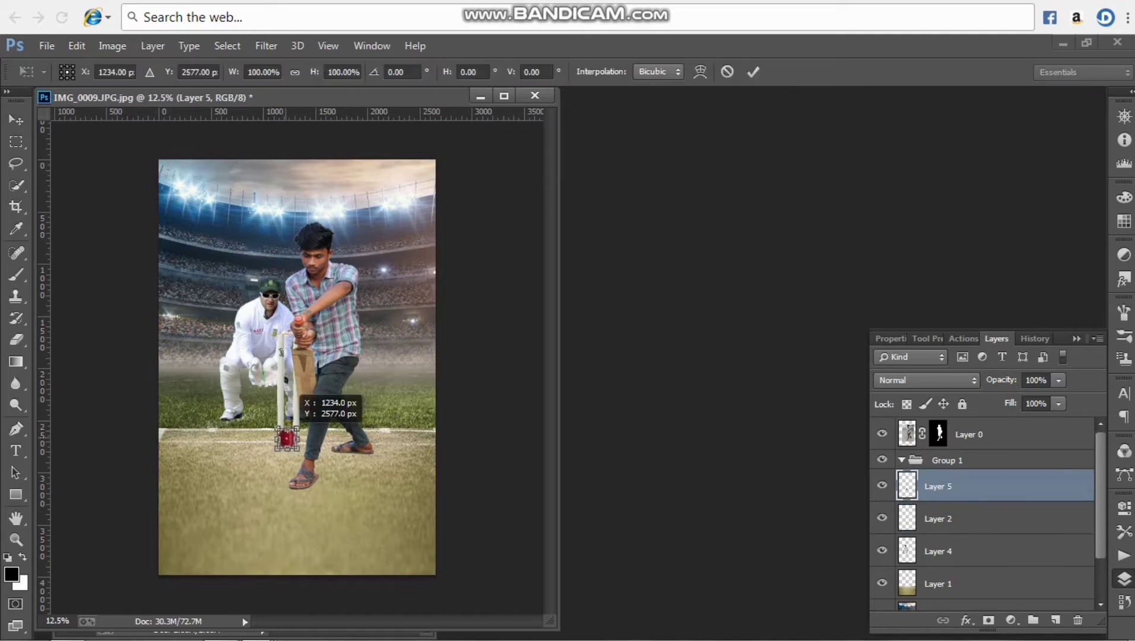
pyautogui.moveTo(287, 429); pyautogui.dragTo(291, 410)
pyautogui.moveTo(300, 450); pyautogui.dragTo(291, 419)
pyautogui.click(16, 119)
pyautogui.click(466, 335)
pyautogui.moveTo(961, 486); pyautogui.dragTo(962, 424)
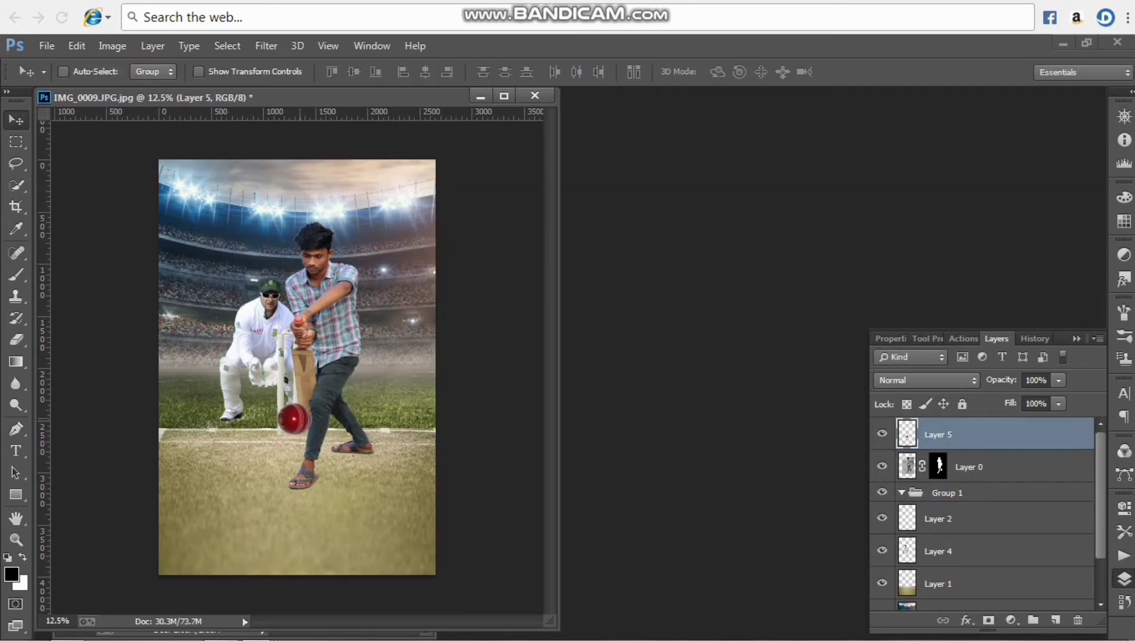
# Scale the ball to about 57% width and 58% height and position it between the stumps and the bat
pyautogui.hotkey('ctrl', 't')
pyautogui.moveTo(312, 435); pyautogui.dragTo(296, 420)
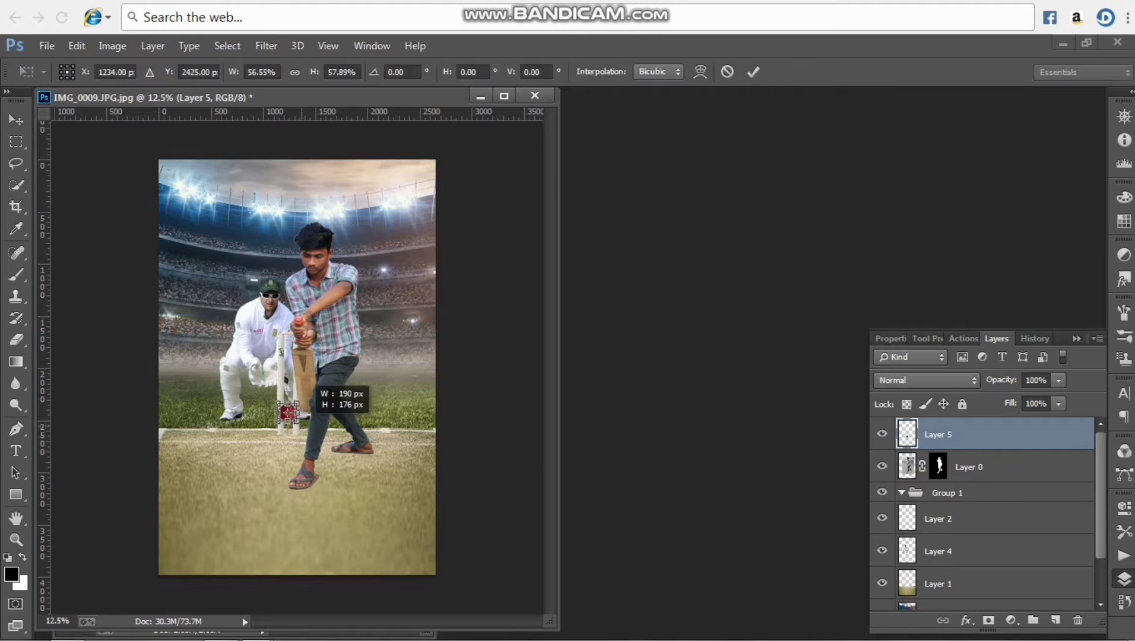
pyautogui.press('Return')
pyautogui.moveTo(302, 366)
pyautogui.mouseDown()
pyautogui.moveTo(310, 358)
pyautogui.moveTo(297, 362)
pyautogui.mouseUp()
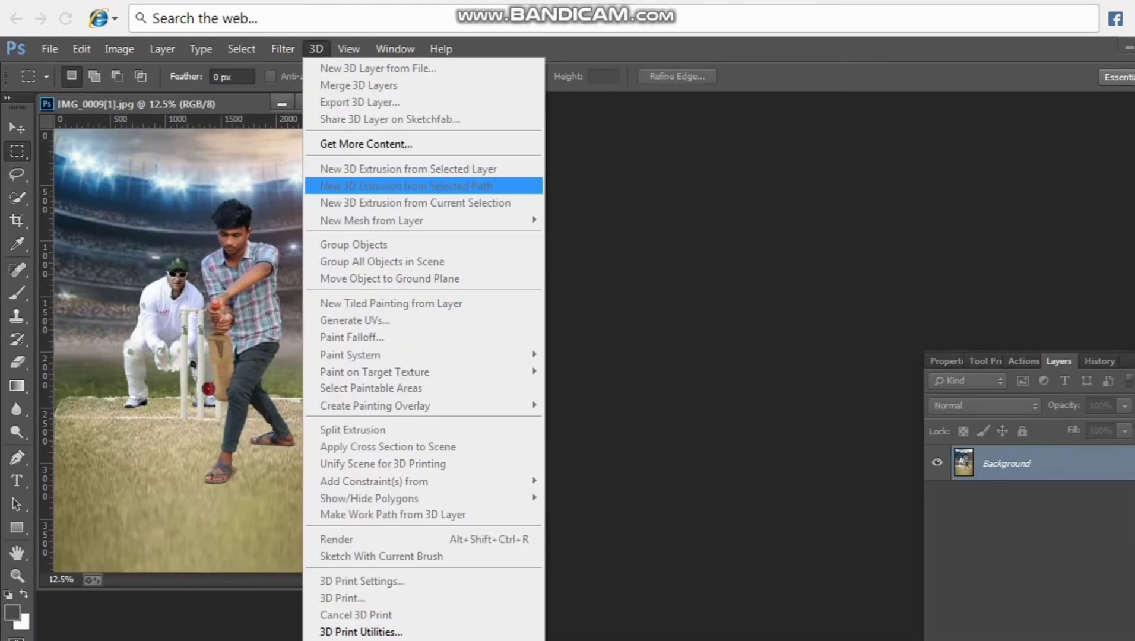
# Open the Camera Raw filter, warm the white balance, and set exposure -0.05, contrast -33, highlights +23, shadows -29 and whites +46
pyautogui.moveTo(282, 48)
pyautogui.click(327, 152)
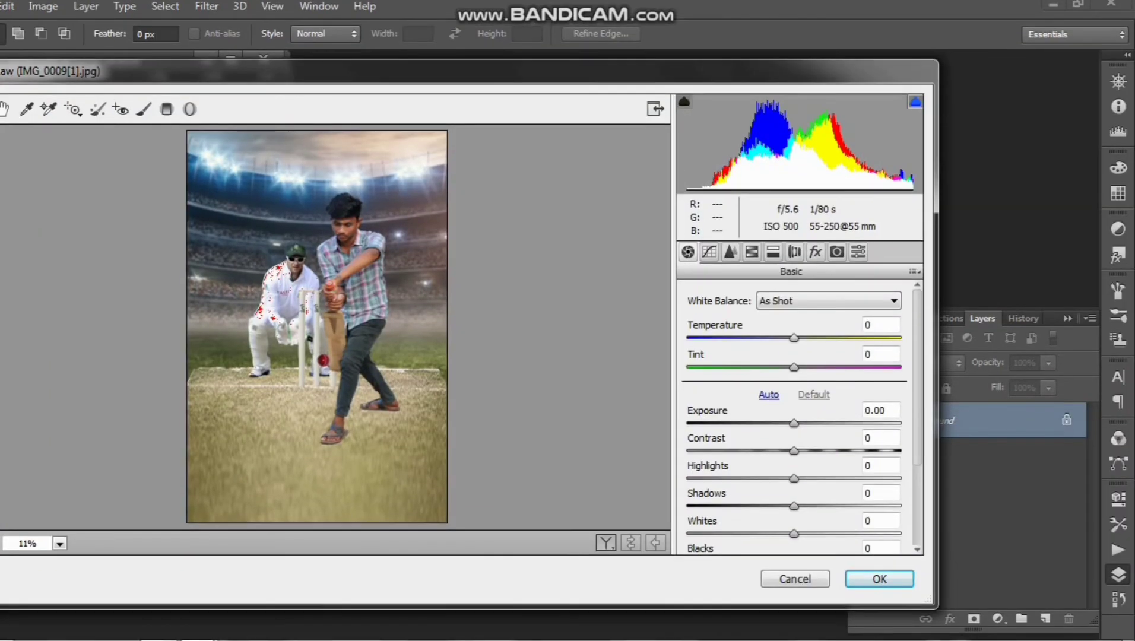
pyautogui.moveTo(794, 338); pyautogui.dragTo(844, 367)
pyautogui.moveTo(794, 423); pyautogui.dragTo(842, 534)
pyautogui.scroll(-4, 795, 416)
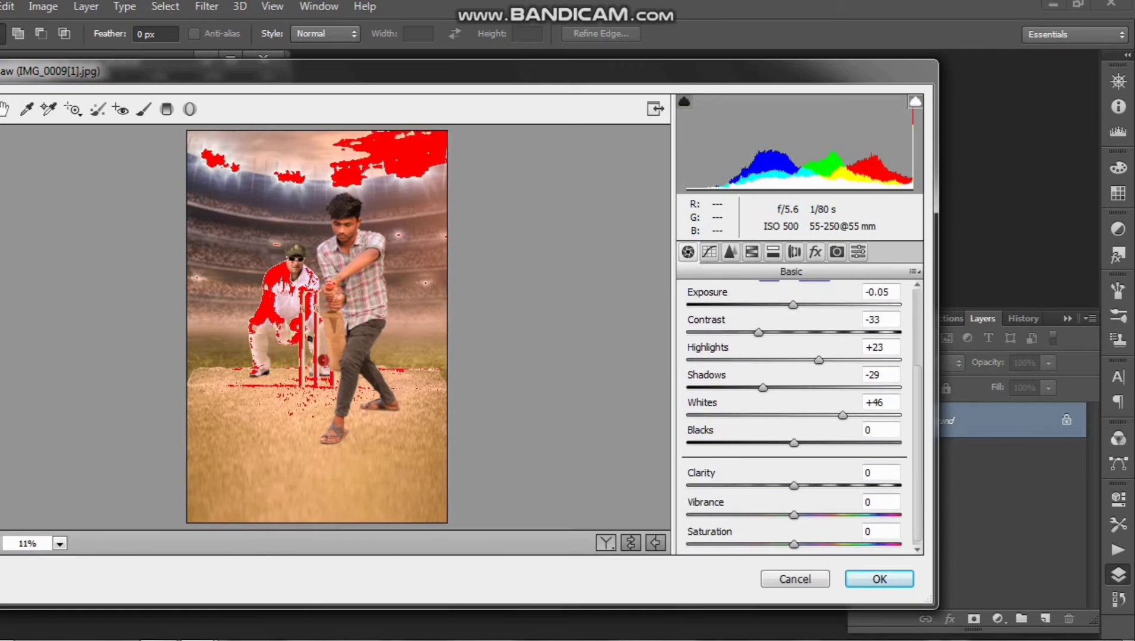
# Set blacks to -64, clarity to -33, vibrance to +25 and saturation to +2 in the basic adjustments
pyautogui.moveTo(793, 443); pyautogui.dragTo(725, 443)
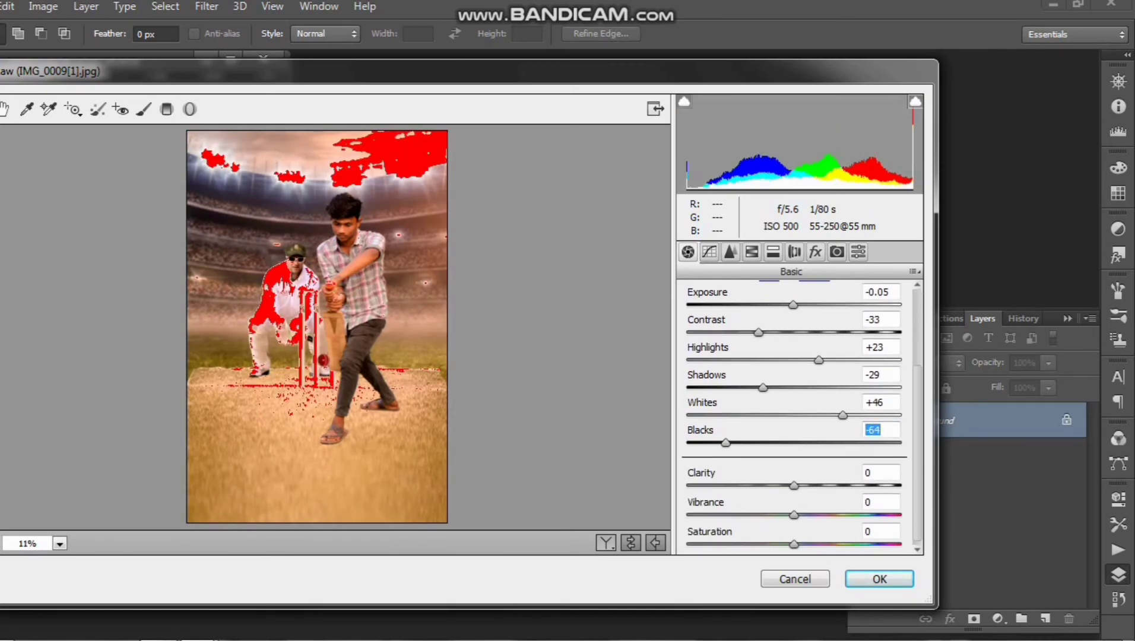
pyautogui.moveTo(794, 485); pyautogui.dragTo(796, 544)
pyautogui.scroll(-1, 797, 415)
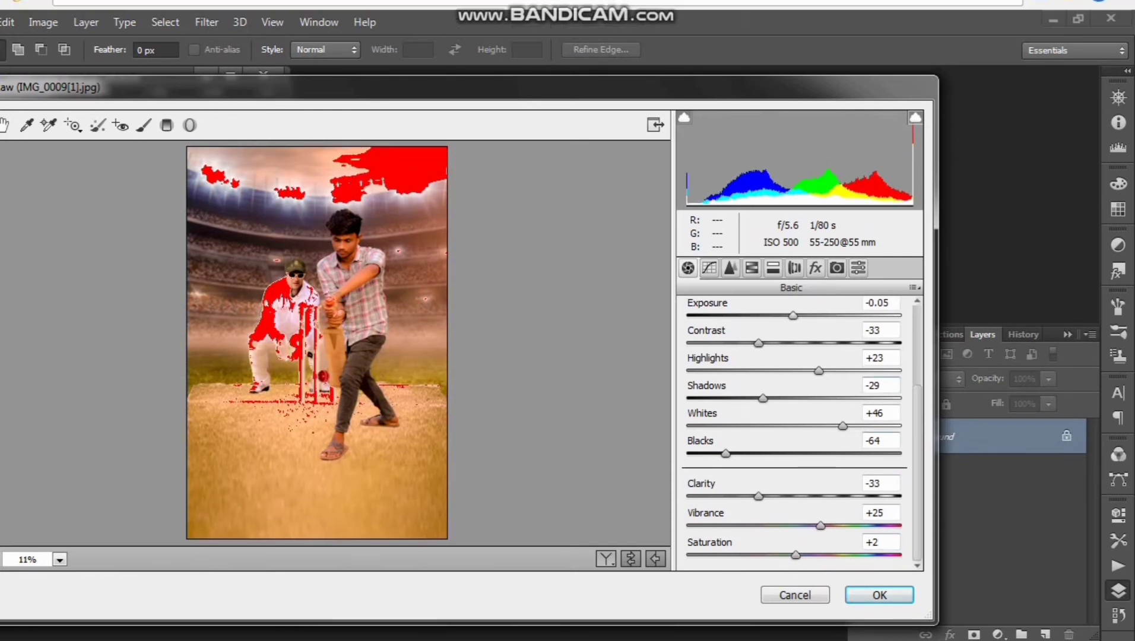
# Set the sharpening amount to 27, masking to 27 and luminance noise reduction to 32
pyautogui.click(730, 253)
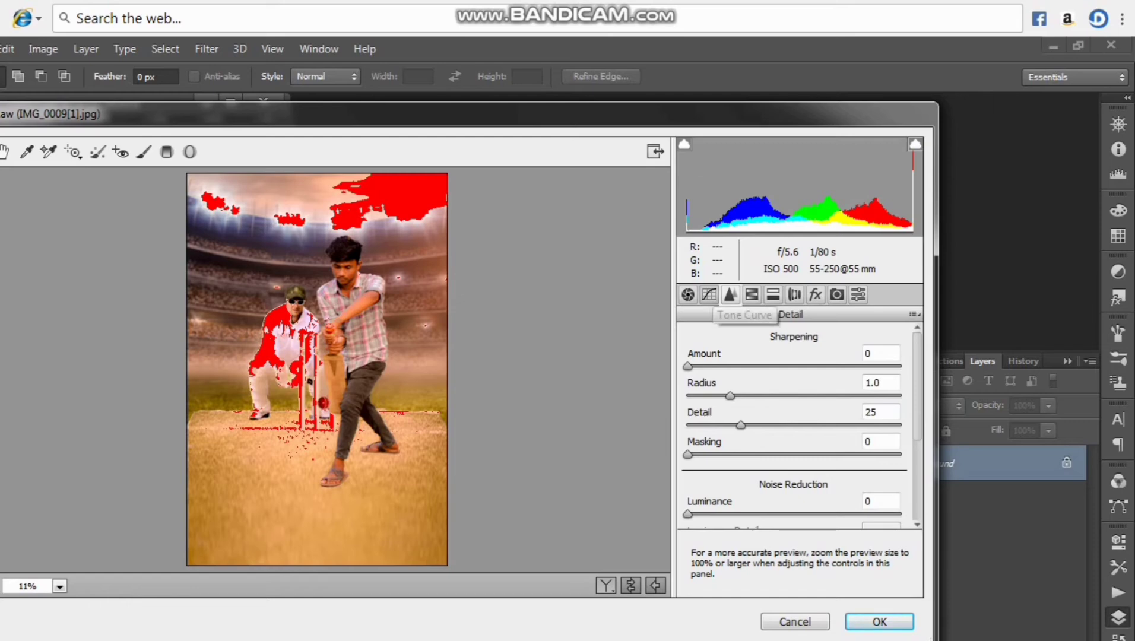
pyautogui.click(709, 252)
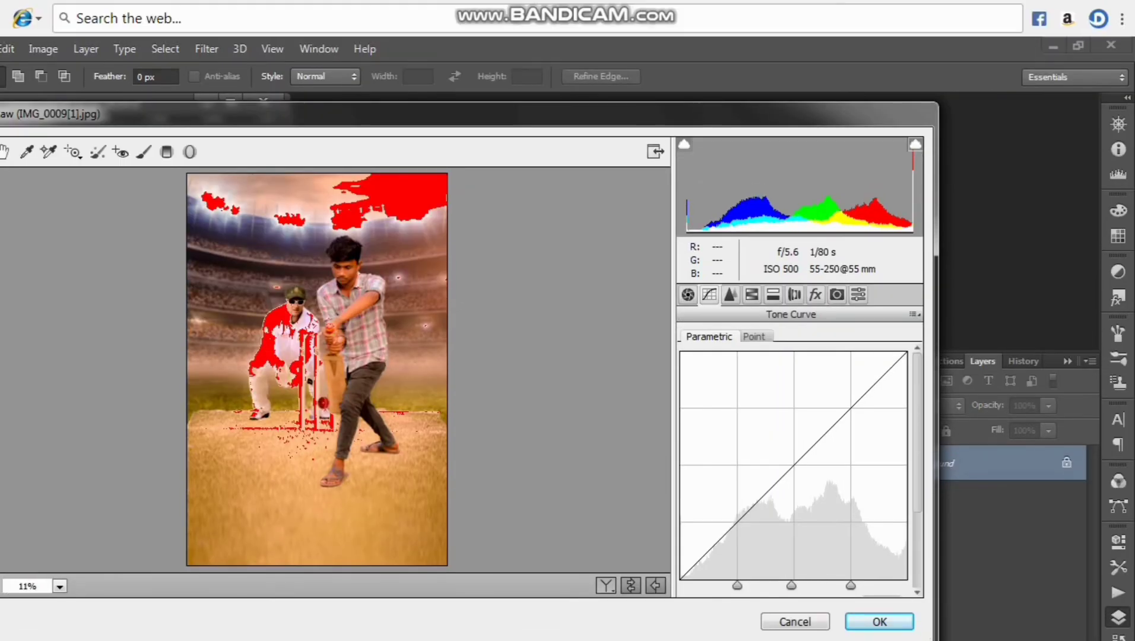
pyautogui.click(730, 252)
pyautogui.moveTo(688, 323)
pyautogui.mouseDown()
pyautogui.moveTo(900, 325)
pyautogui.moveTo(700, 325)
pyautogui.mouseUp()
pyautogui.click(745, 412)
pyautogui.click(755, 472)
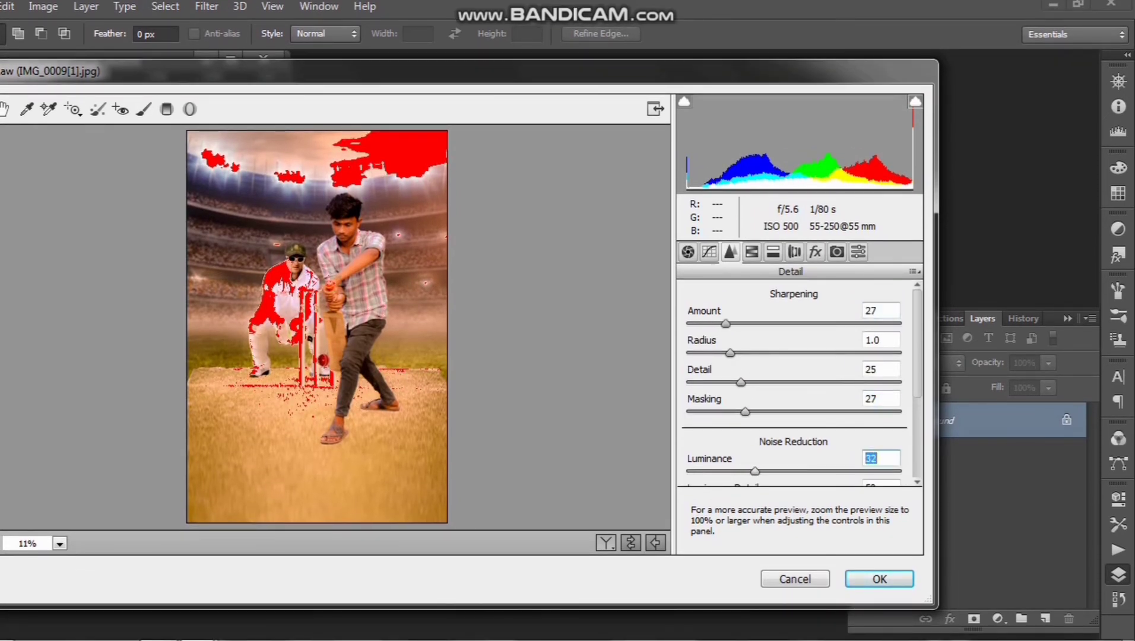
# Adjust the luminance contrast and add a little color noise reduction
pyautogui.scroll(-2, 756, 463)
pyautogui.click(750, 389)
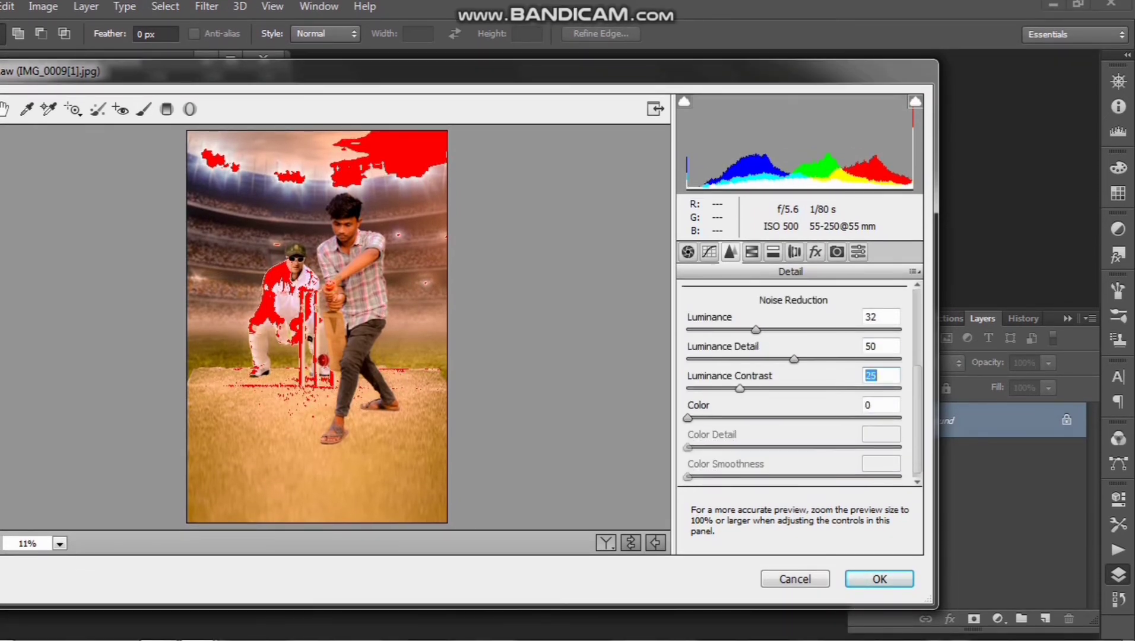
pyautogui.moveTo(708, 388); pyautogui.dragTo(706, 389)
pyautogui.click(709, 418)
# Darken the reds and set the luminance of oranges to -29, yellows -26, greens -21, aquas +8 and magentas +51
pyautogui.click(751, 252)
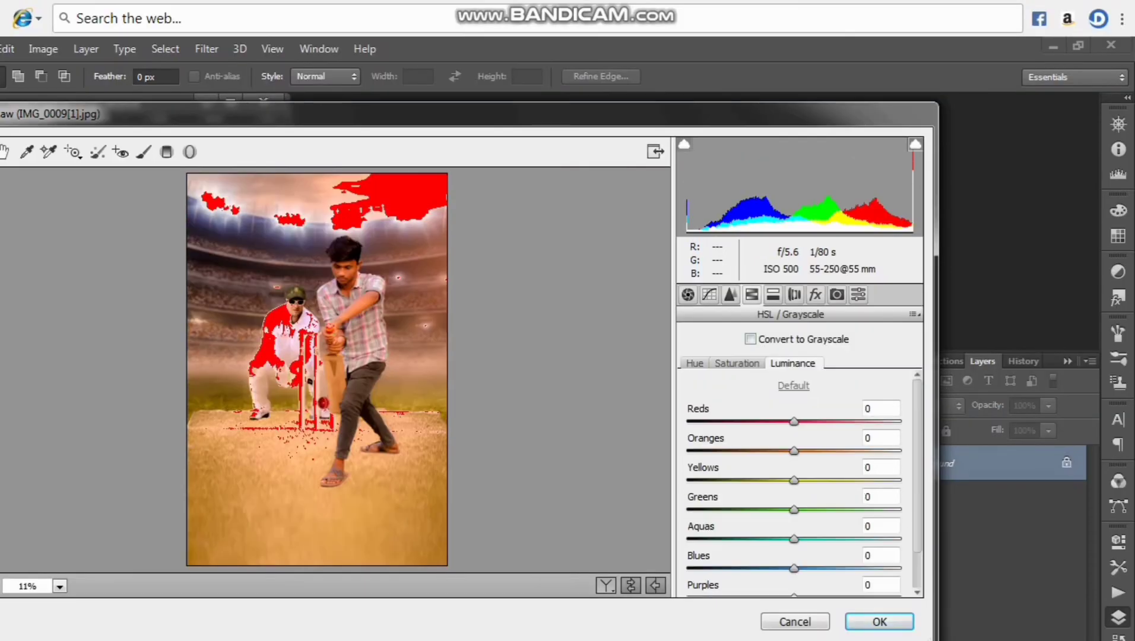
pyautogui.moveTo(794, 378); pyautogui.dragTo(733, 379)
pyautogui.moveTo(794, 409); pyautogui.dragTo(802, 496)
pyautogui.scroll(-3, 803, 496)
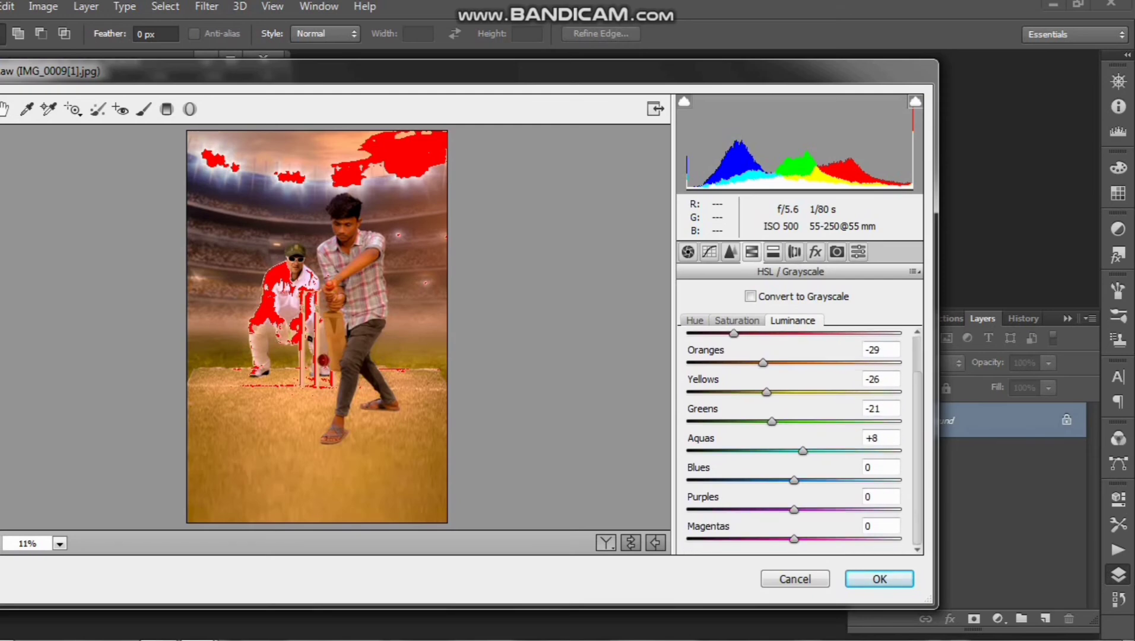
pyautogui.moveTo(793, 539); pyautogui.dragTo(848, 539)
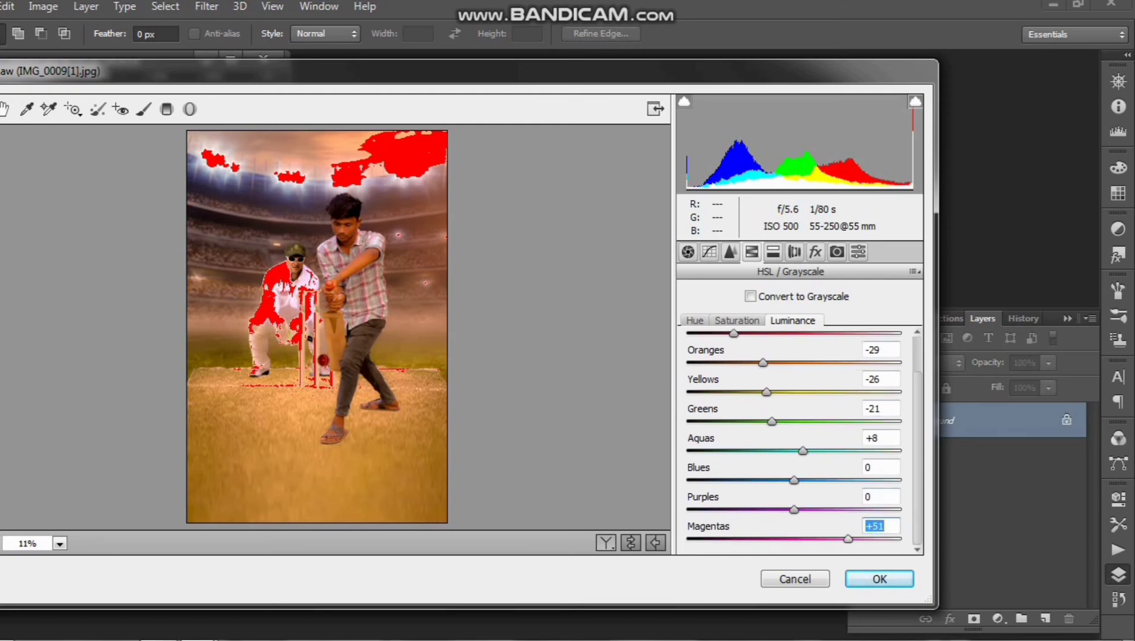
# Set the split toning balance to -18
pyautogui.click(773, 295)
pyautogui.moveTo(799, 401); pyautogui.dragTo(747, 400)
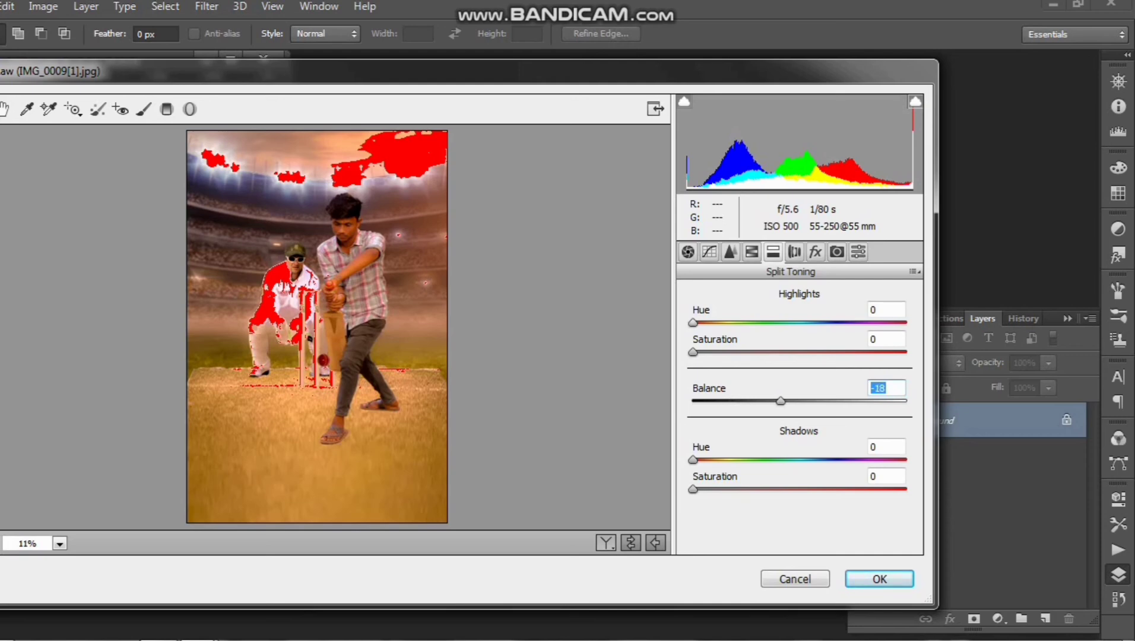
pyautogui.click(751, 252)
pyautogui.click(795, 252)
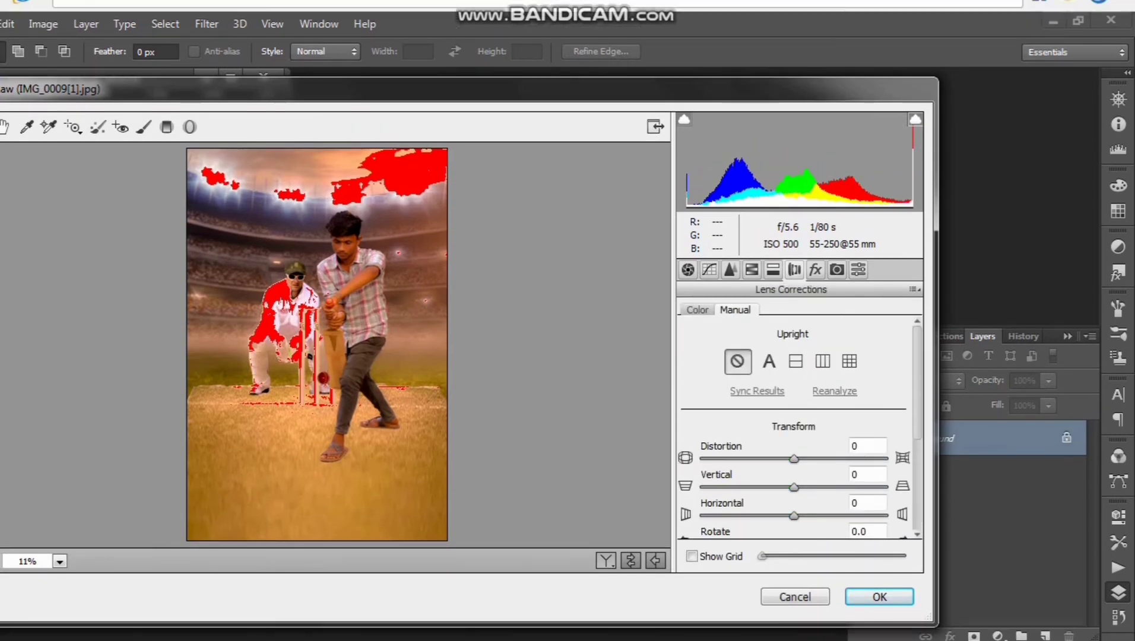
# Add a post-crop vignette with amount -42 in Highlight Priority style and apply the Camera Raw adjustments
pyautogui.click(815, 269)
pyautogui.moveTo(917, 412); pyautogui.dragTo(918, 450)
pyautogui.click(794, 449)
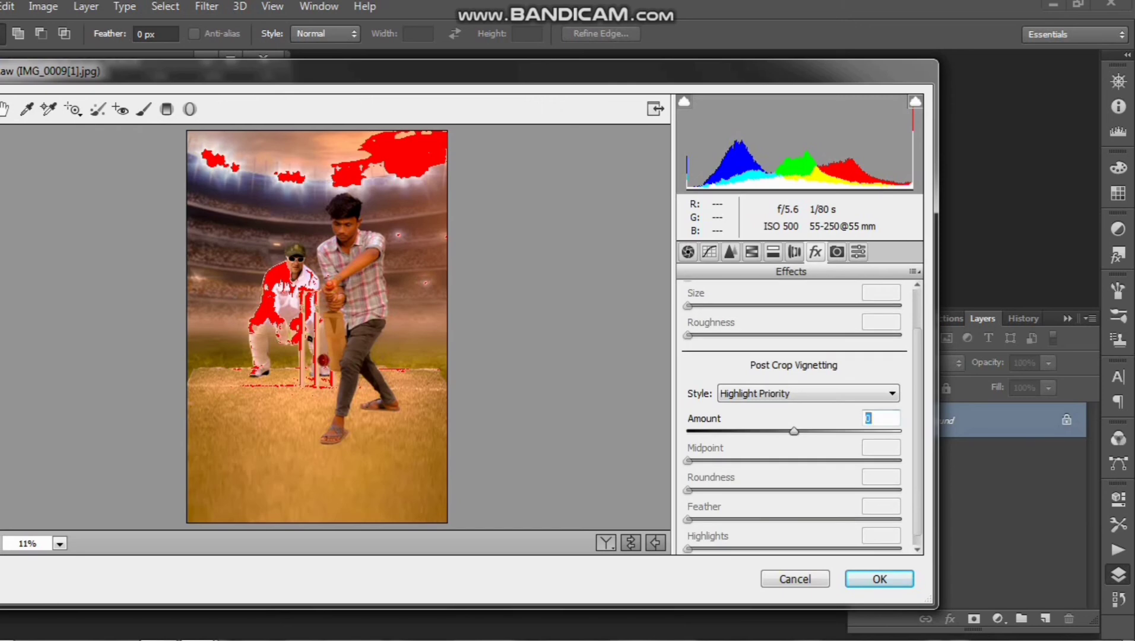
pyautogui.moveTo(794, 431); pyautogui.dragTo(749, 431)
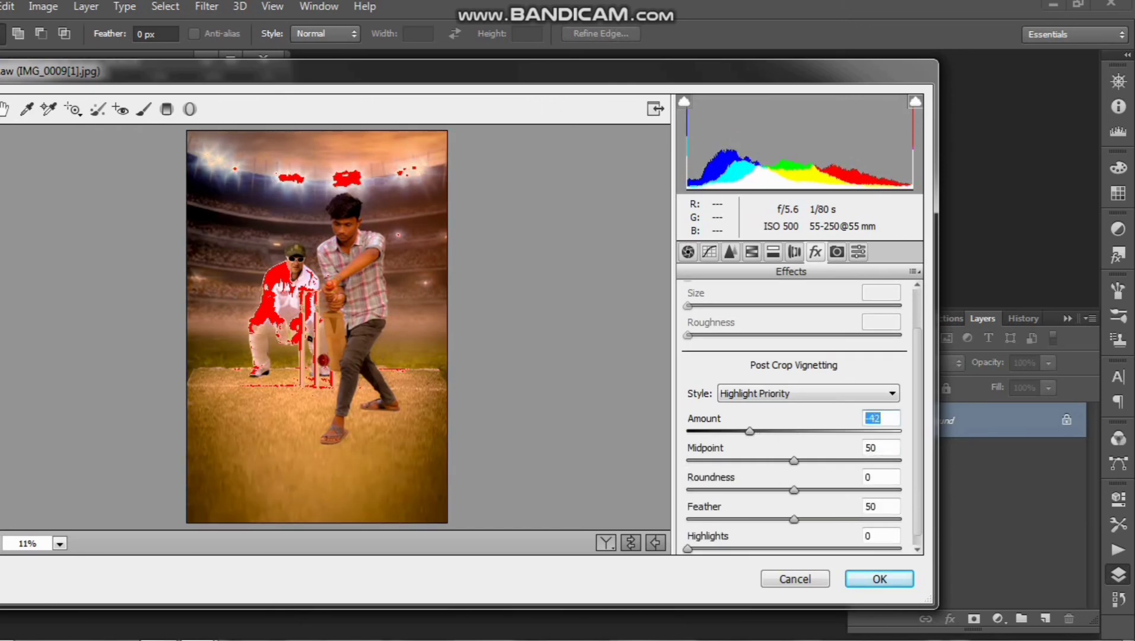
pyautogui.click(879, 579)
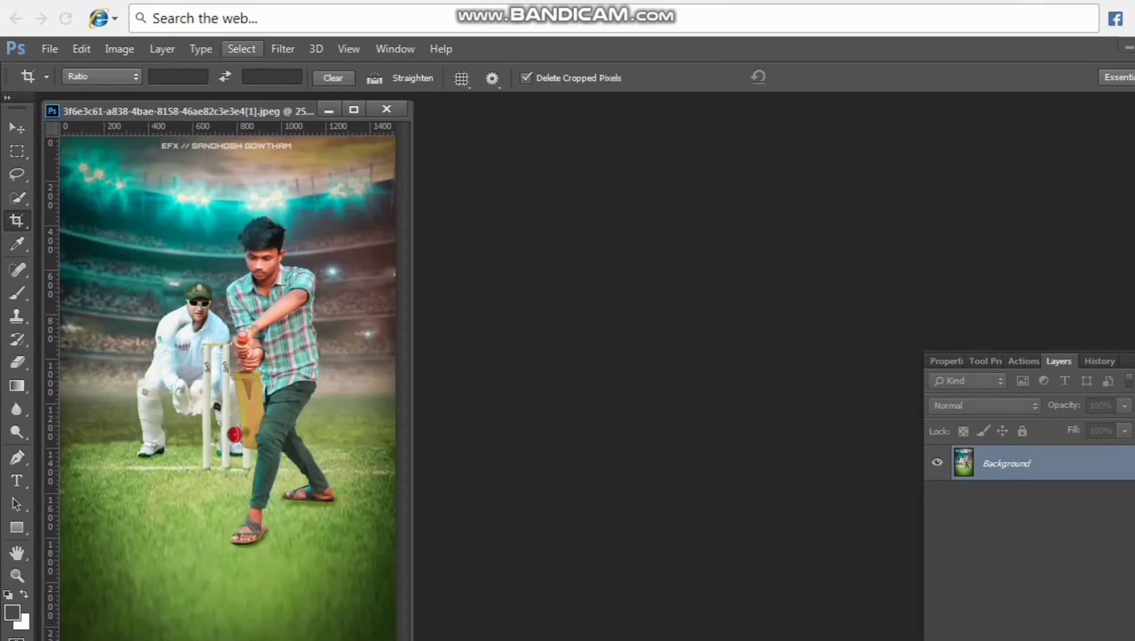
# Close all open documents
pyautogui.click(17, 243)
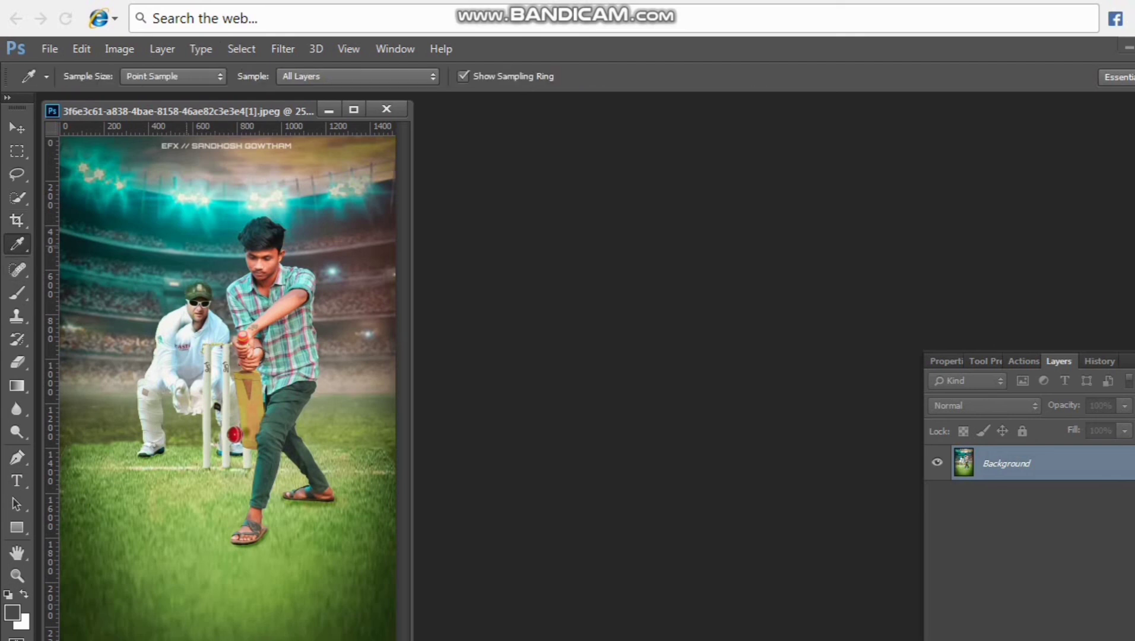
pyautogui.click(49, 48)
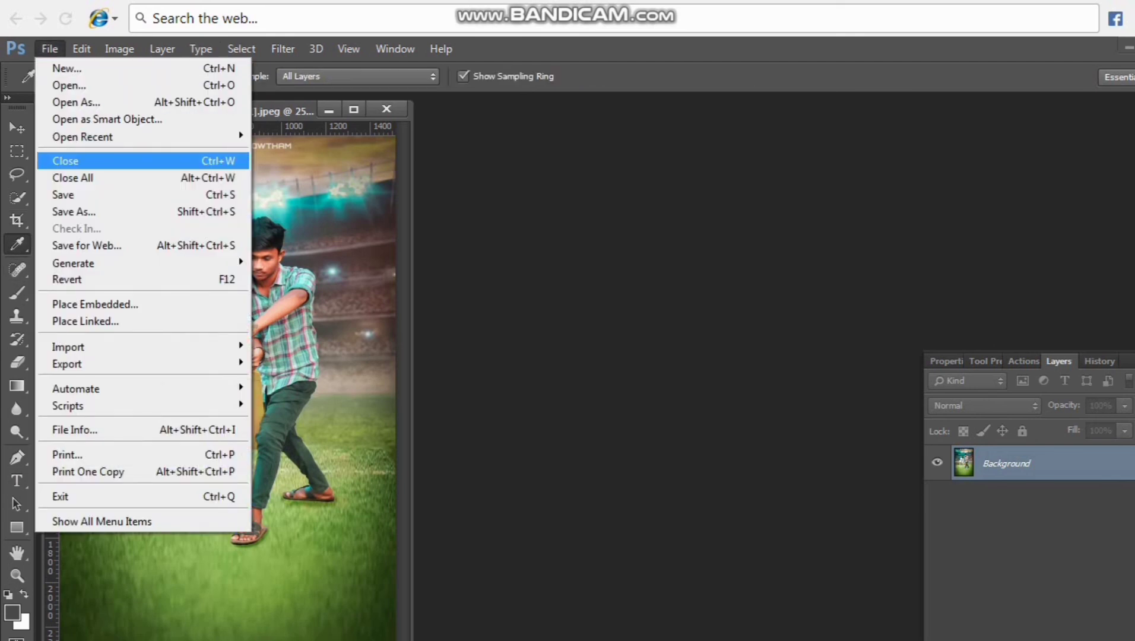
pyautogui.click(72, 178)
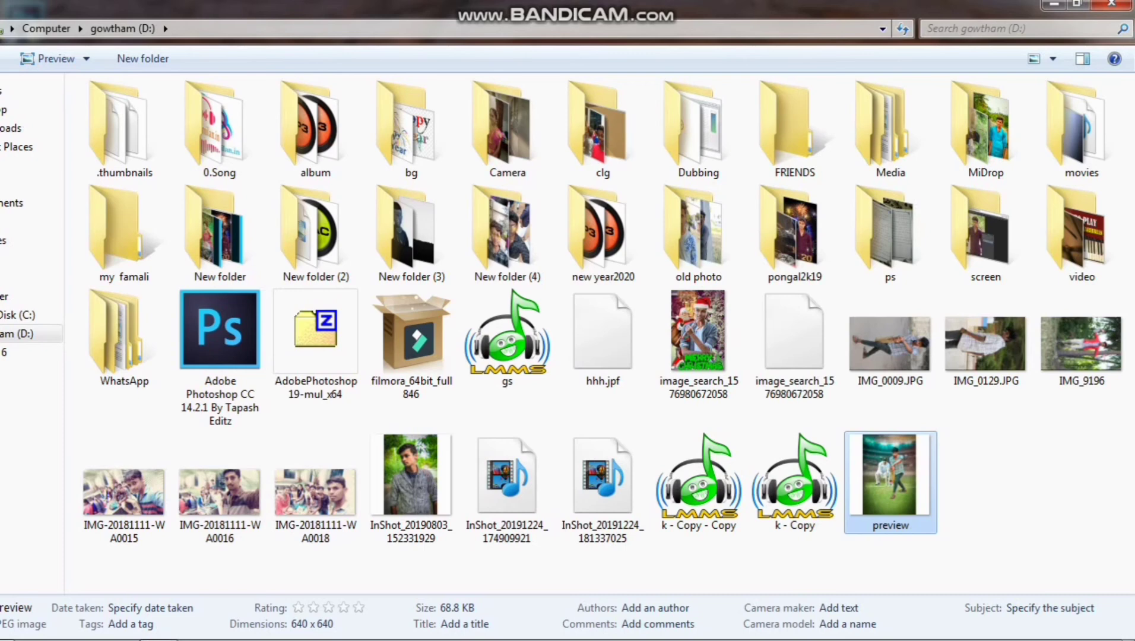
# View the exported preview image from drive D: in Windows Photo Viewer, inspect the finished composite, and close the viewer
pyautogui.press('Return')
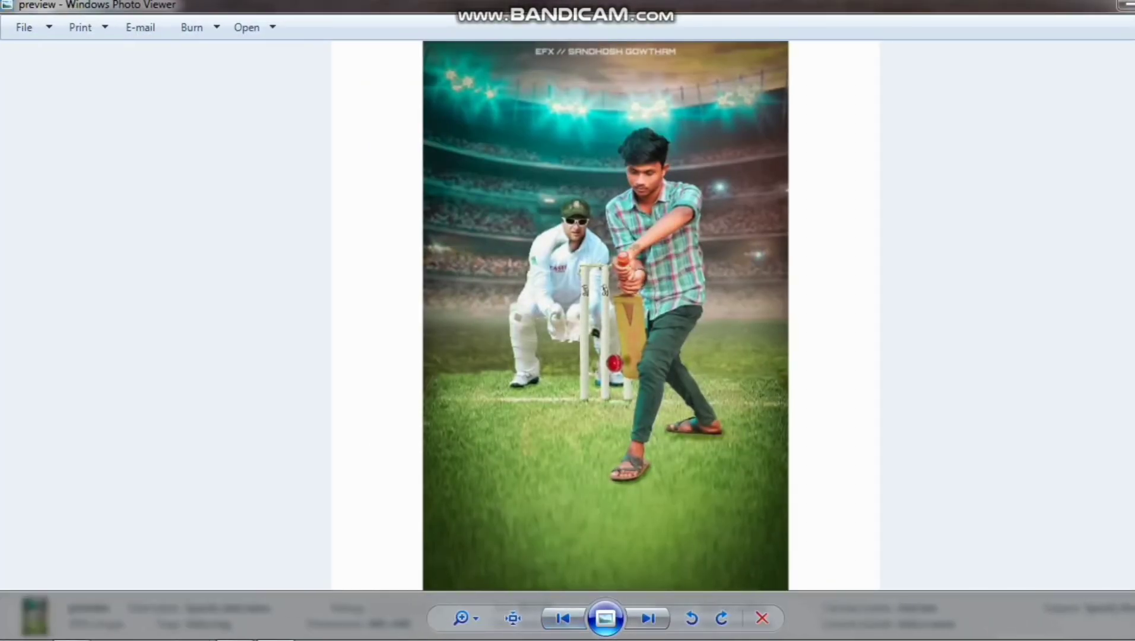
pyautogui.click(385, 618)
pyautogui.moveTo(476, 618)
pyautogui.mouseDown()
pyautogui.moveTo(476, 596)
pyautogui.moveTo(476, 623)
pyautogui.mouseUp()
pyautogui.click(461, 618)
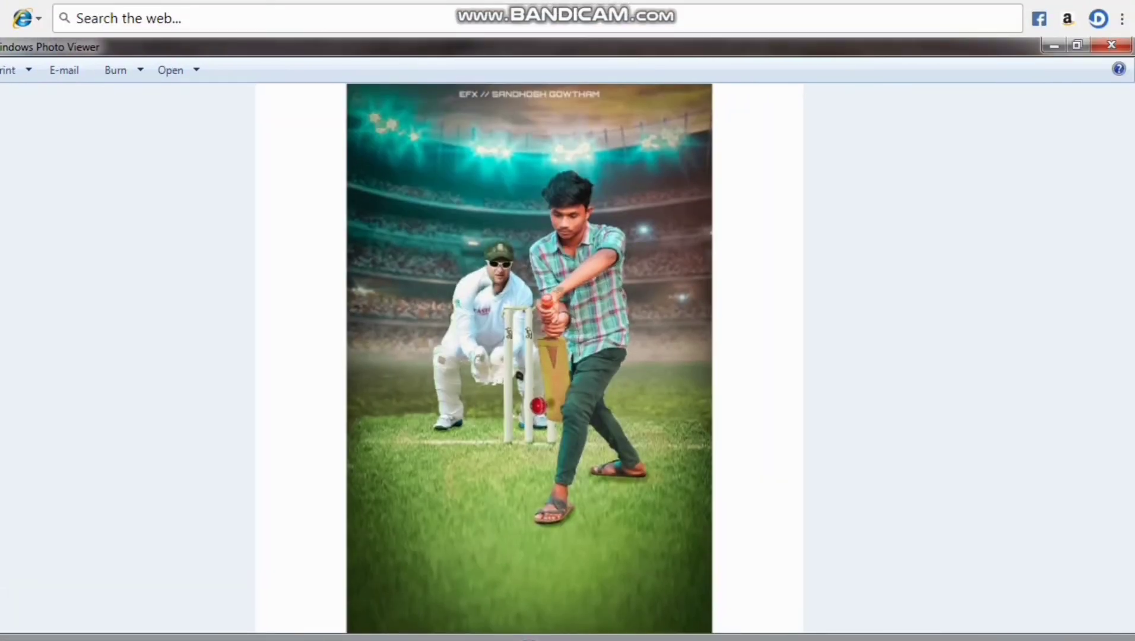
pyautogui.click(1111, 44)
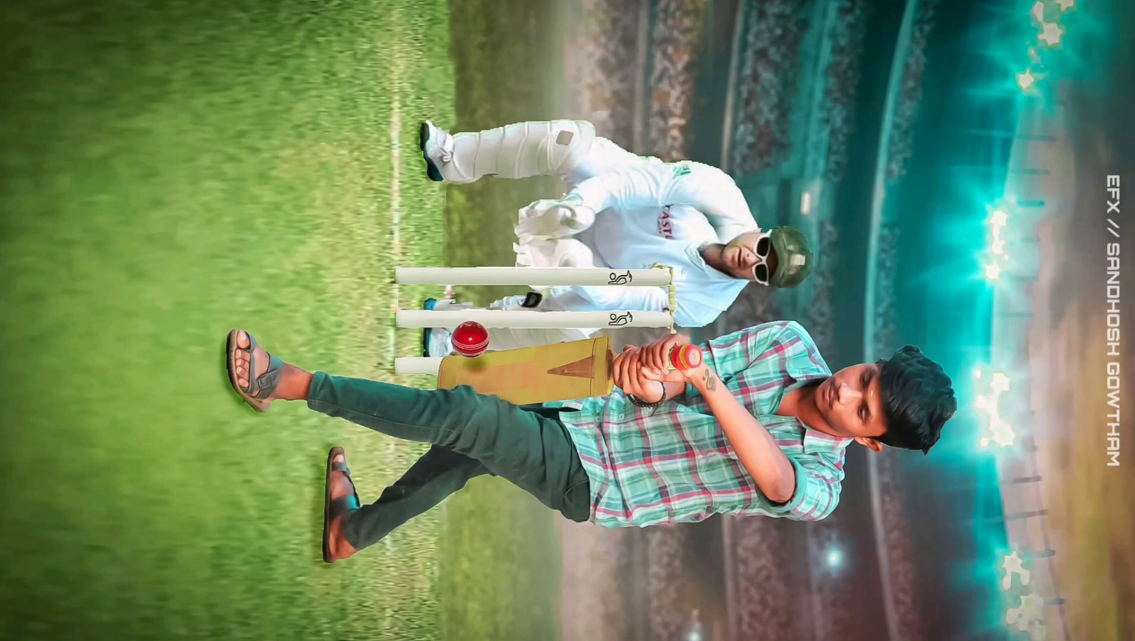